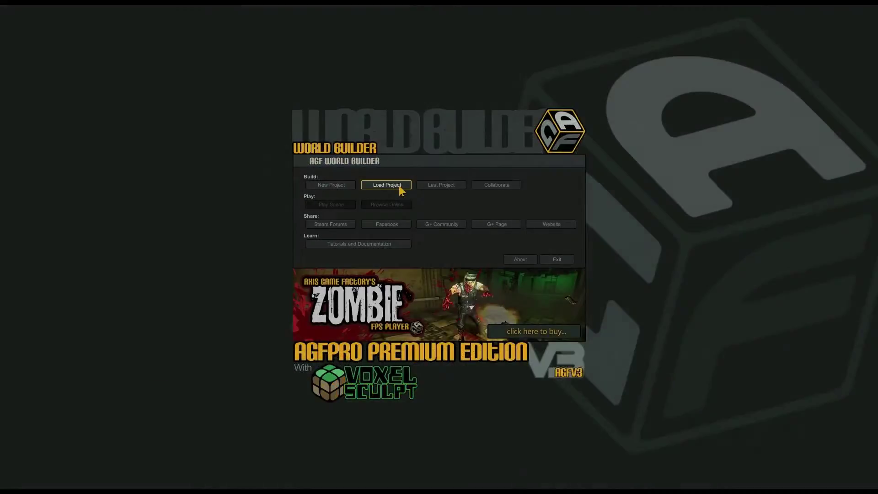
Load the Story_Editor_Tutorial-Samples project and open its existing scene Story_Sample-Tutorial_01.agfs.
{"action": "left_click", "coordinate": [401, 191]}
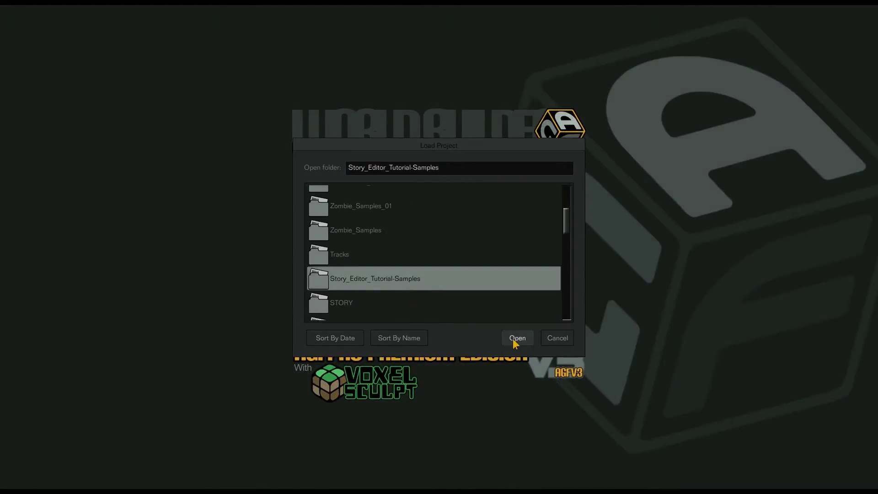
{"action": "left_click", "coordinate": [514, 339]}
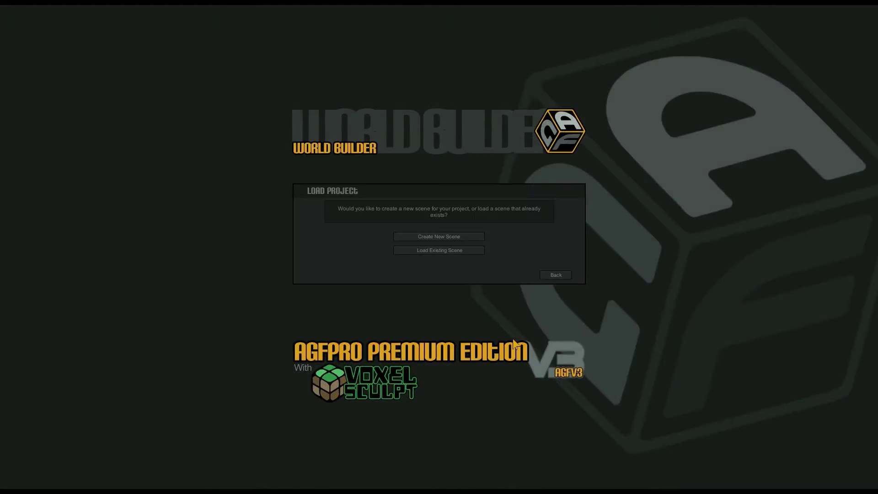
{"action": "left_click", "coordinate": [445, 252]}
{"action": "left_click", "coordinate": [346, 205]}
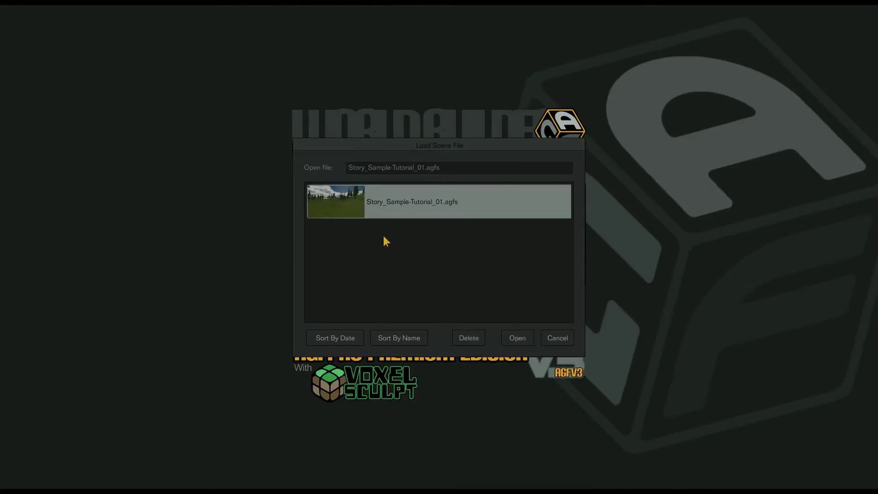
{"action": "left_click", "coordinate": [526, 338]}
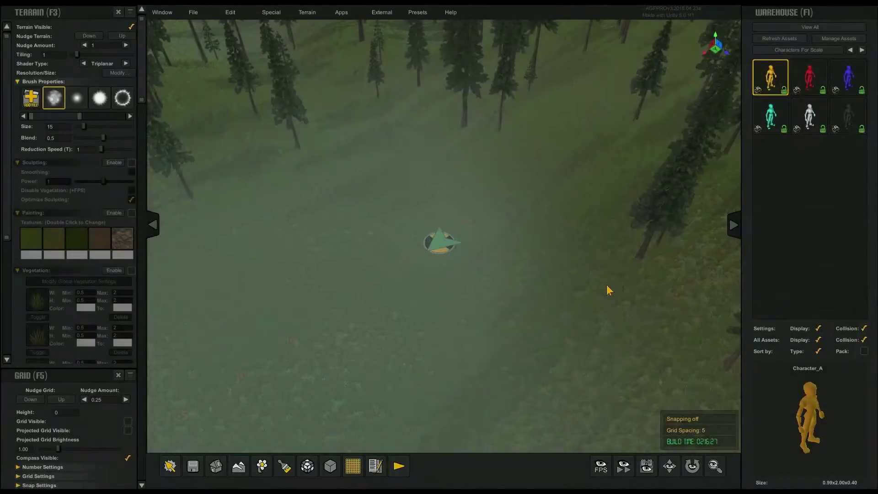
Pick the Start_Locator from the Special asset category and place it in the grassy clearing near the 35 mark on the X axis.
{"action": "mouse_move", "coordinate": [588, 325]}
{"action": "right_mouse_down"}
{"action": "mouse_move", "coordinate": [554, 326]}
{"action": "mouse_move", "coordinate": [632, 347]}
{"action": "mouse_move", "coordinate": [504, 304]}
{"action": "mouse_move", "coordinate": [485, 269]}
{"action": "mouse_move", "coordinate": [498, 313]}
{"action": "mouse_move", "coordinate": [547, 308]}
{"action": "right_mouse_up"}
{"action": "left_click", "coordinate": [446, 247]}
{"action": "scroll", "coordinate": [471, 288], "scroll_direction": "up", "scroll_amount": 2}
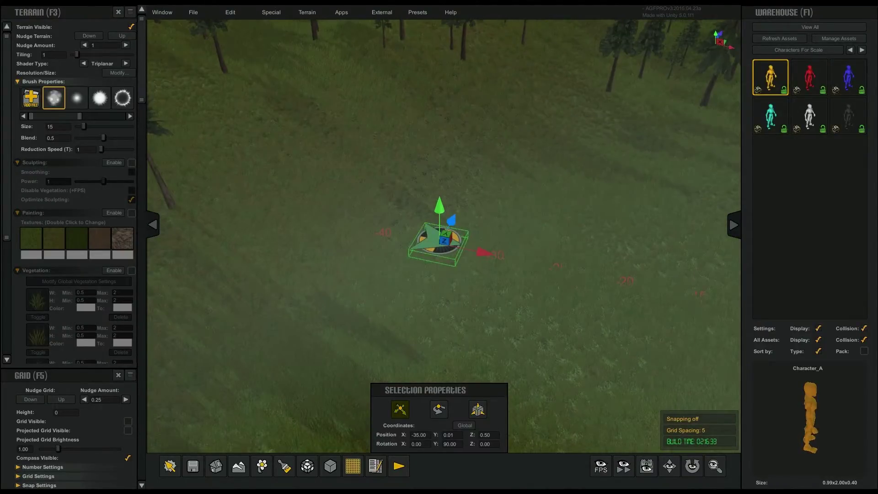
{"action": "left_click", "coordinate": [862, 50]}
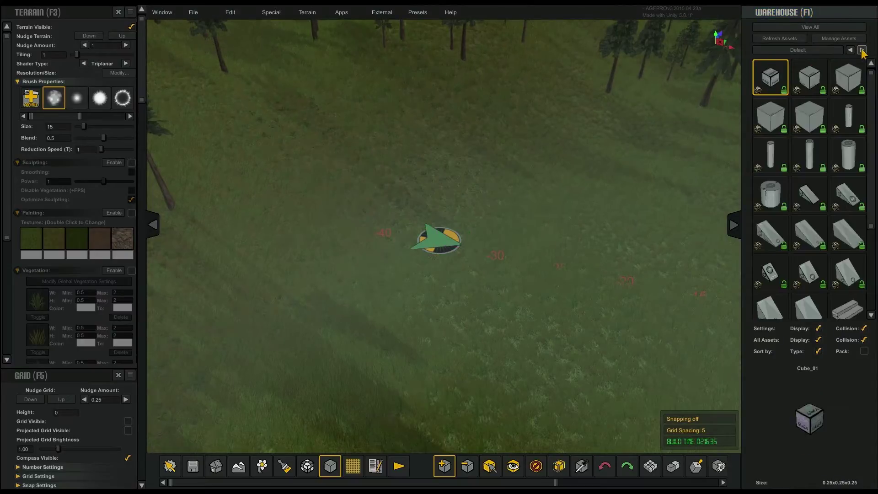
{"action": "left_click", "coordinate": [862, 50]}
{"action": "left_click", "coordinate": [773, 164]}
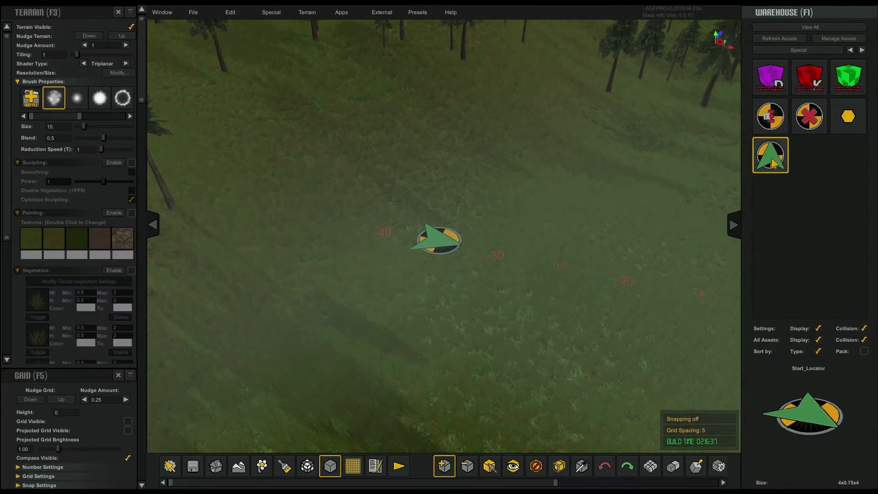
{"action": "left_click", "coordinate": [407, 299]}
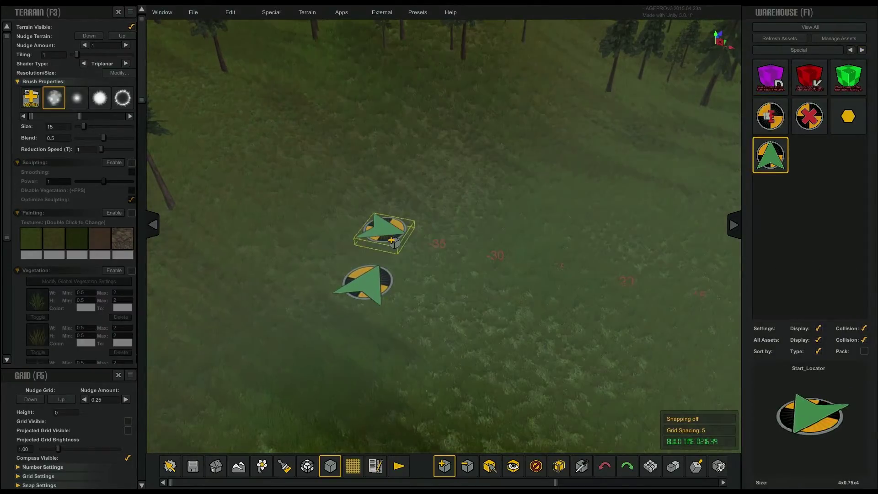
{"action": "left_click", "coordinate": [386, 235]}
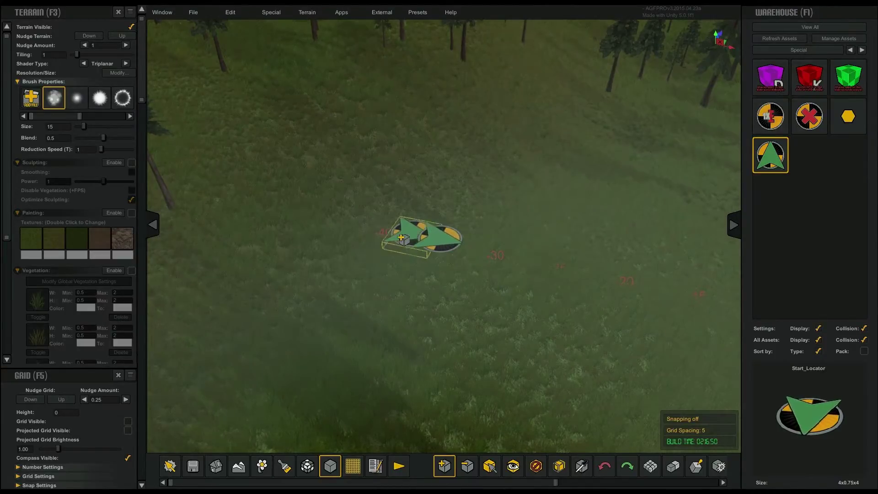
Hide the grid and compass display in the scene.
{"action": "right_click_drag", "start_coordinate": [444, 304], "coordinate": [513, 290]}
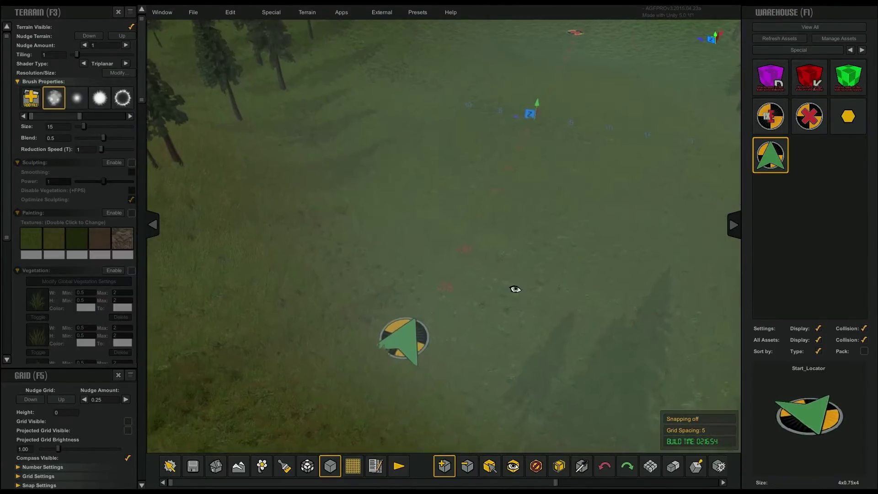
{"action": "left_click", "coordinate": [352, 466]}
{"action": "left_click", "coordinate": [629, 466]}
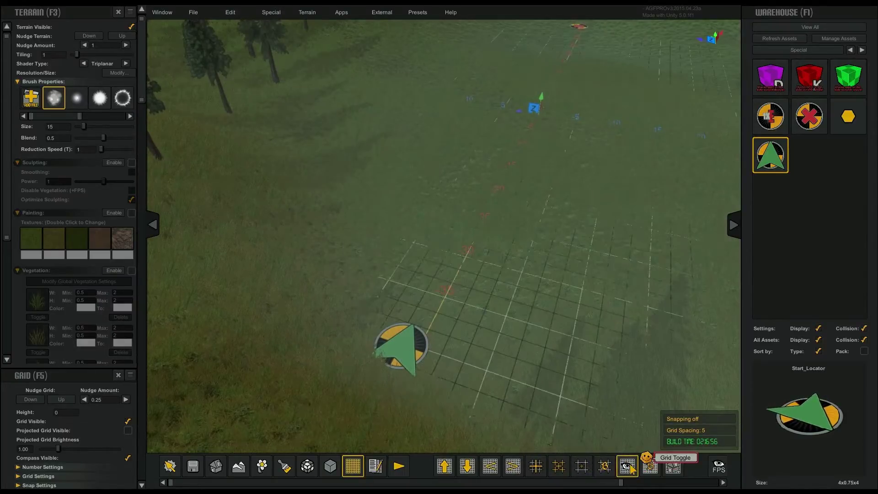
{"action": "left_click", "coordinate": [629, 466]}
{"action": "scroll", "coordinate": [600, 270], "scroll_direction": "up", "scroll_amount": 2}
{"action": "right_click_drag", "start_coordinate": [600, 270], "coordinate": [552, 253]}
{"action": "middle_click_drag", "start_coordinate": [553, 253], "coordinate": [498, 258]}
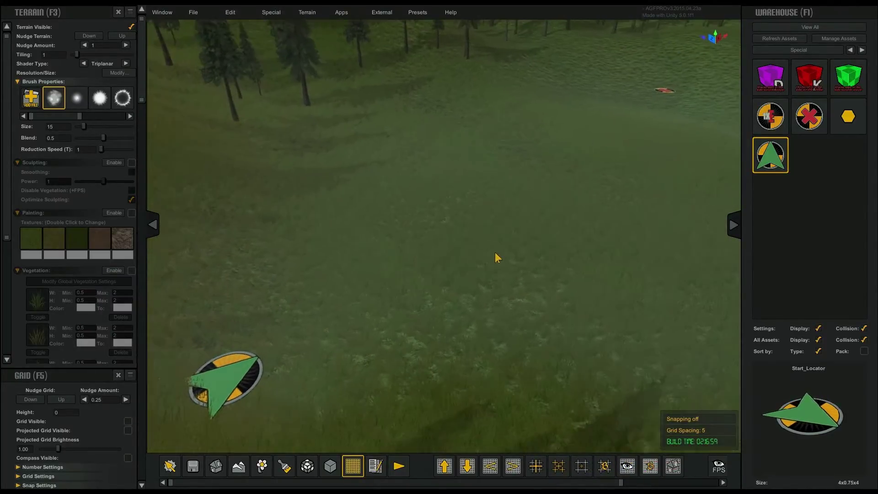
Examine the positions of the start locator and the red-cross end locator at opposite ends of the clearing.
{"action": "double_click", "coordinate": [649, 93]}
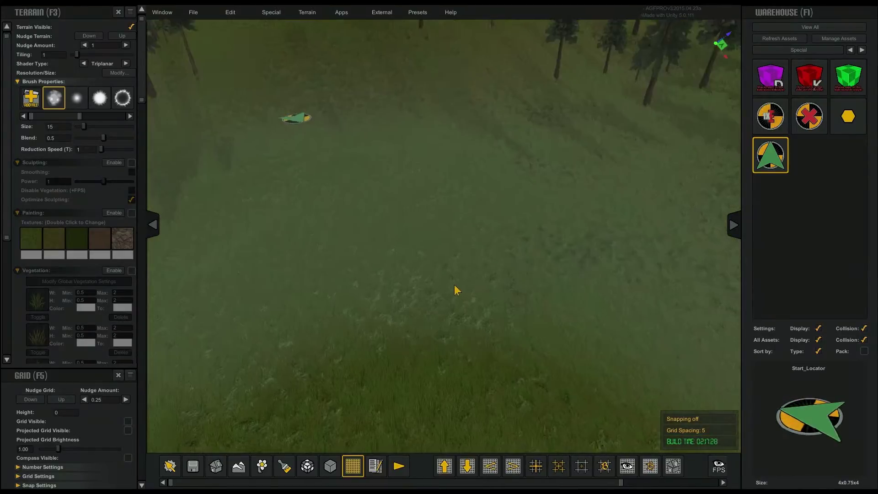
{"action": "middle_click_drag", "start_coordinate": [453, 285], "coordinate": [488, 263]}
{"action": "left_click", "coordinate": [325, 106]}
{"action": "right_click_drag", "start_coordinate": [360, 251], "coordinate": [506, 173]}
{"action": "left_click", "coordinate": [456, 152]}
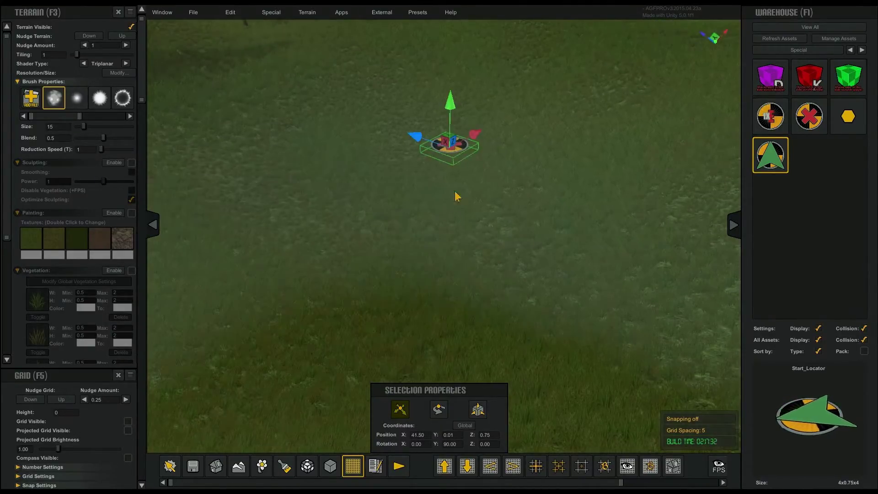
{"action": "right_click_drag", "start_coordinate": [396, 267], "coordinate": [440, 178]}
{"action": "left_click", "coordinate": [273, 142]}
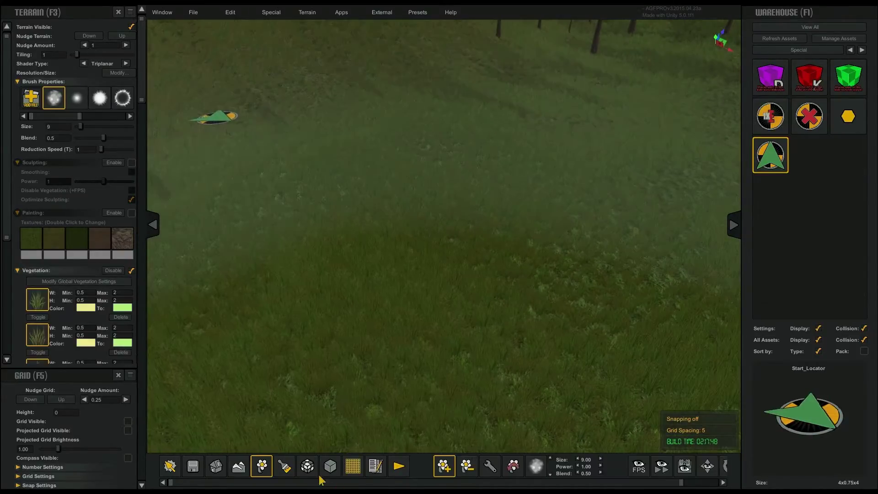
Erase the tall vegetation along a winding path between the start and end locators, reducing the brush size to 7.
{"action": "left_click", "coordinate": [467, 466]}
{"action": "mouse_move", "coordinate": [251, 155]}
{"action": "left_mouse_down"}
{"action": "mouse_move", "coordinate": [239, 145]}
{"action": "mouse_move", "coordinate": [303, 221]}
{"action": "mouse_move", "coordinate": [491, 297]}
{"action": "left_mouse_up"}
{"action": "key", "text": "bracketleft"}
{"action": "key", "text": "bracketleft"}
{"action": "right_click_drag", "start_coordinate": [402, 277], "coordinate": [559, 304]}
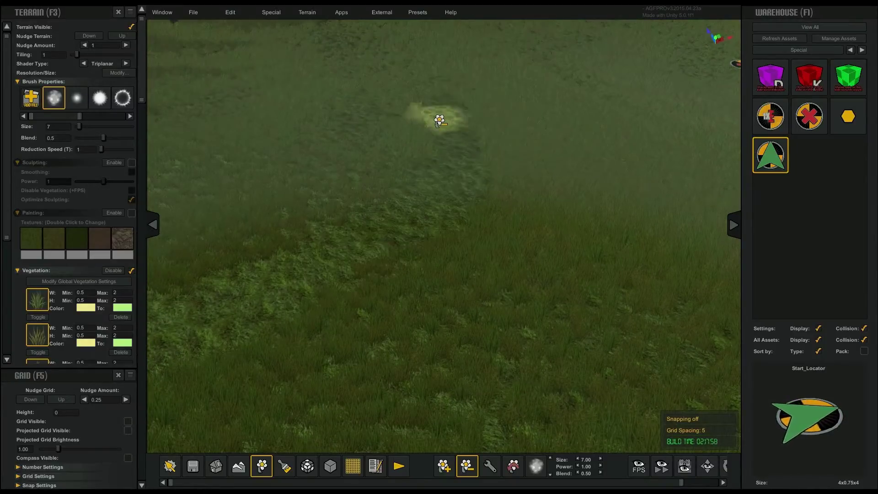
{"action": "scroll", "coordinate": [545, 212], "scroll_direction": "down", "scroll_amount": 2}
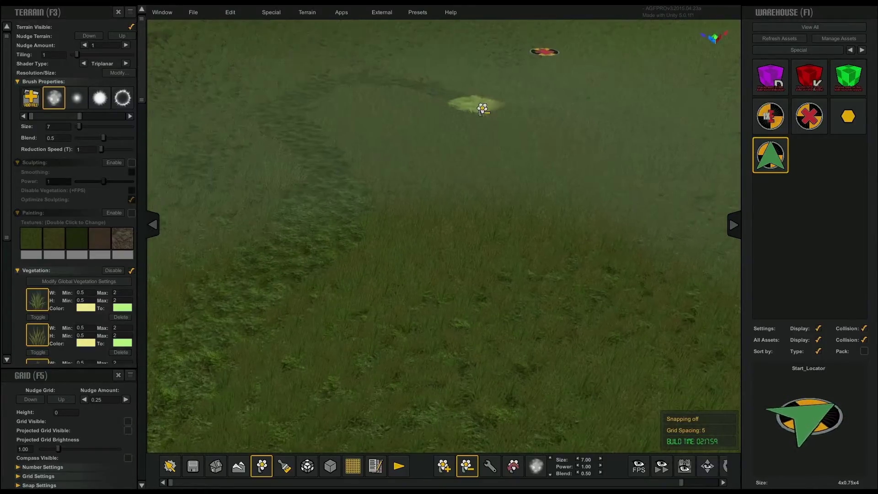
{"action": "mouse_move", "coordinate": [586, 97]}
{"action": "left_mouse_down"}
{"action": "mouse_move", "coordinate": [580, 47]}
{"action": "mouse_move", "coordinate": [631, 69]}
{"action": "left_mouse_up"}
{"action": "mouse_move", "coordinate": [560, 202]}
{"action": "right_mouse_down"}
{"action": "mouse_move", "coordinate": [394, 218]}
{"action": "mouse_move", "coordinate": [259, 202]}
{"action": "mouse_move", "coordinate": [412, 166]}
{"action": "right_mouse_up"}
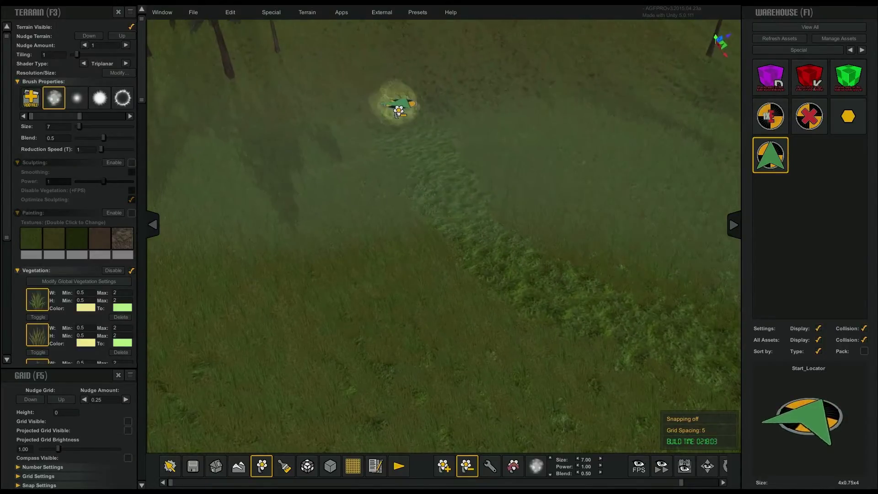
Switch from vegetation editing to terrain painting with the brown dirt texture and the scattered-spots brush shape.
{"action": "left_click", "coordinate": [114, 271]}
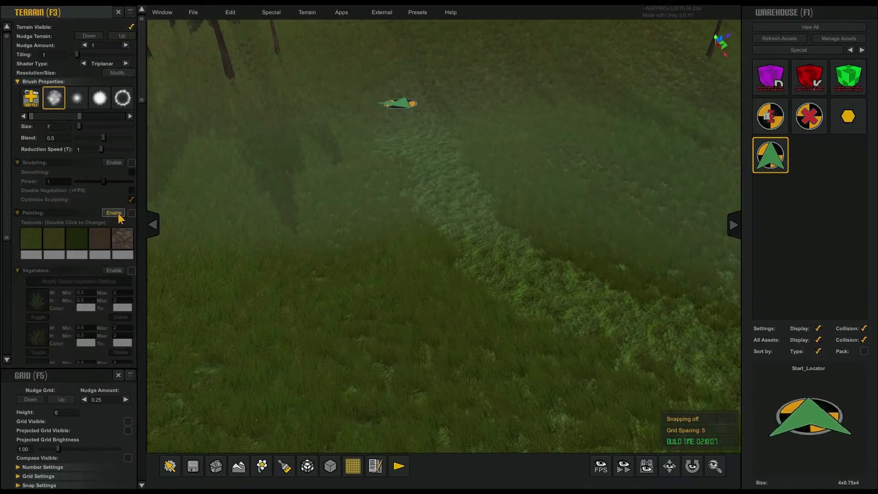
{"action": "left_click", "coordinate": [115, 213]}
{"action": "left_click", "coordinate": [101, 239]}
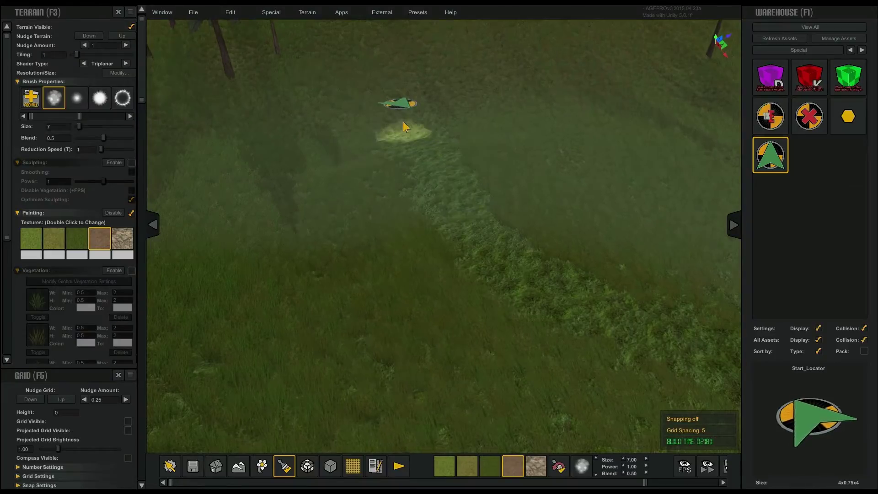
{"action": "left_click", "coordinate": [130, 116]}
{"action": "left_click", "coordinate": [129, 116]}
{"action": "left_click", "coordinate": [122, 97]}
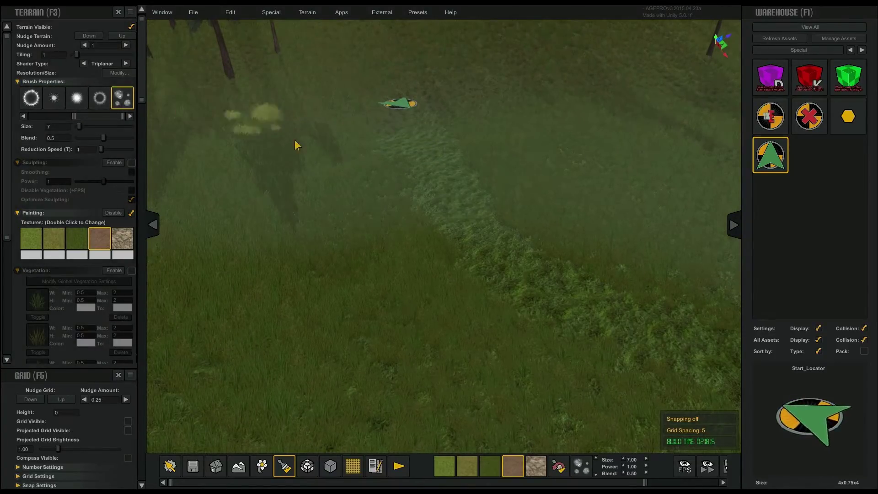
Paint brown dirt texture over the cleared path, beginning at the start locator.
{"action": "mouse_move", "coordinate": [414, 131]}
{"action": "left_mouse_down"}
{"action": "mouse_move", "coordinate": [419, 140]}
{"action": "mouse_move", "coordinate": [414, 123]}
{"action": "mouse_move", "coordinate": [430, 150]}
{"action": "mouse_move", "coordinate": [409, 134]}
{"action": "left_mouse_up"}
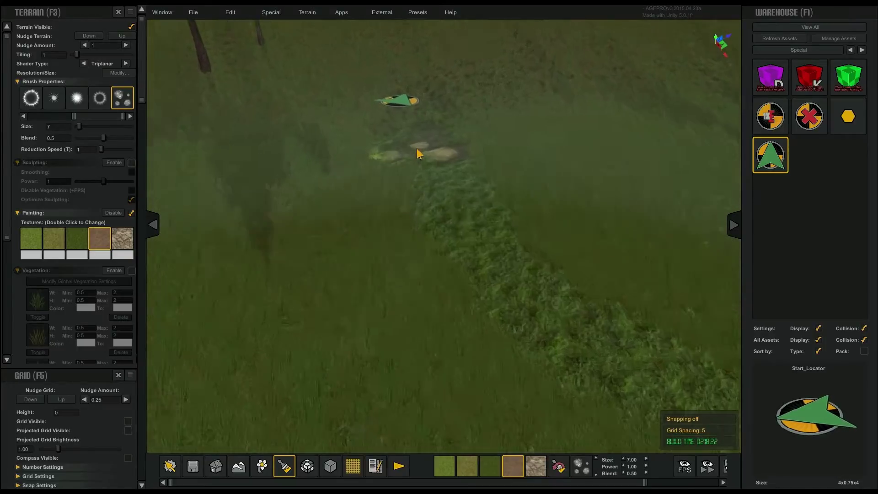
{"action": "scroll", "coordinate": [412, 145], "scroll_direction": "up", "scroll_amount": 5}
{"action": "mouse_move", "coordinate": [387, 155]}
{"action": "left_mouse_down"}
{"action": "mouse_move", "coordinate": [400, 112]}
{"action": "mouse_move", "coordinate": [494, 229]}
{"action": "mouse_move", "coordinate": [463, 222]}
{"action": "mouse_move", "coordinate": [393, 151]}
{"action": "left_mouse_up"}
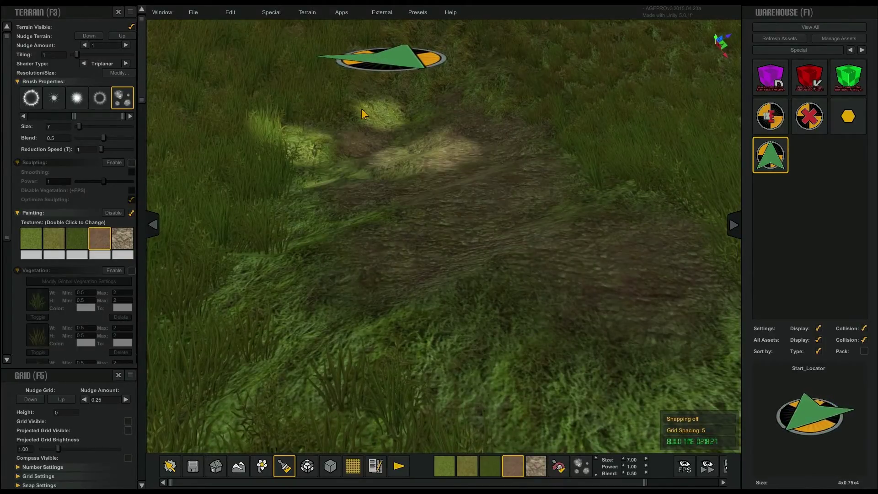
{"action": "mouse_move", "coordinate": [454, 273]}
{"action": "left_mouse_down"}
{"action": "mouse_move", "coordinate": [396, 289]}
{"action": "mouse_move", "coordinate": [549, 327]}
{"action": "left_mouse_up"}
{"action": "scroll", "coordinate": [411, 265], "scroll_direction": "down", "scroll_amount": 5}
{"action": "mouse_move", "coordinate": [368, 229]}
{"action": "left_mouse_down", "text": "alt"}
{"action": "mouse_move", "coordinate": [372, 255]}
{"action": "mouse_move", "coordinate": [513, 295]}
{"action": "mouse_move", "coordinate": [635, 296]}
{"action": "left_mouse_up", "text": "alt"}
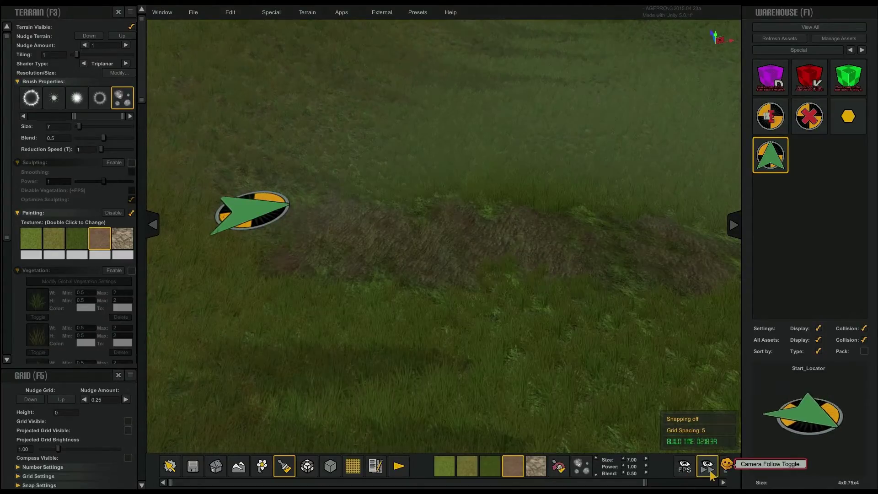
Turn on camera follow and continue painting the dirt texture along the cleared path to the end locator.
{"action": "left_click", "coordinate": [708, 468]}
{"action": "mouse_move", "coordinate": [633, 260]}
{"action": "left_mouse_down"}
{"action": "mouse_move", "coordinate": [550, 250]}
{"action": "mouse_move", "coordinate": [640, 252]}
{"action": "mouse_move", "coordinate": [570, 259]}
{"action": "left_mouse_up"}
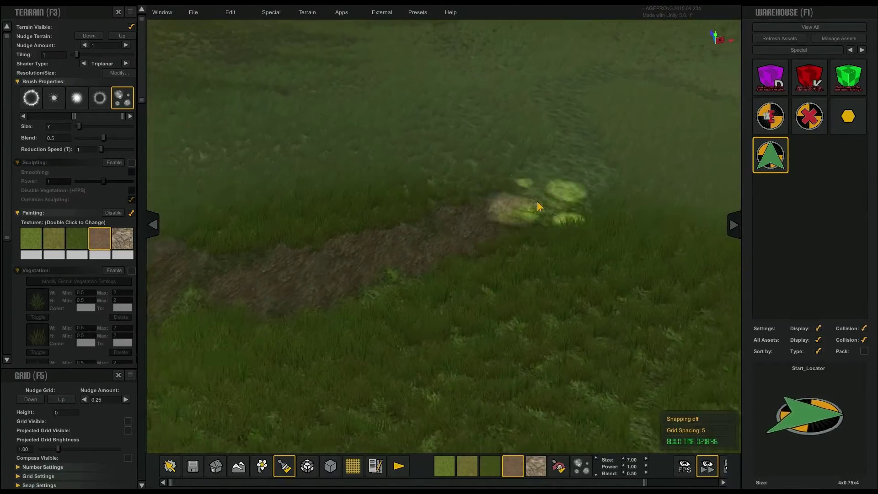
{"action": "mouse_move", "coordinate": [520, 192]}
{"action": "left_mouse_down"}
{"action": "mouse_move", "coordinate": [514, 178]}
{"action": "mouse_move", "coordinate": [476, 197]}
{"action": "mouse_move", "coordinate": [430, 173]}
{"action": "mouse_move", "coordinate": [457, 189]}
{"action": "mouse_move", "coordinate": [478, 180]}
{"action": "mouse_move", "coordinate": [490, 198]}
{"action": "mouse_move", "coordinate": [540, 214]}
{"action": "mouse_move", "coordinate": [575, 375]}
{"action": "mouse_move", "coordinate": [442, 363]}
{"action": "mouse_move", "coordinate": [370, 262]}
{"action": "mouse_move", "coordinate": [602, 188]}
{"action": "mouse_move", "coordinate": [486, 186]}
{"action": "left_mouse_up"}
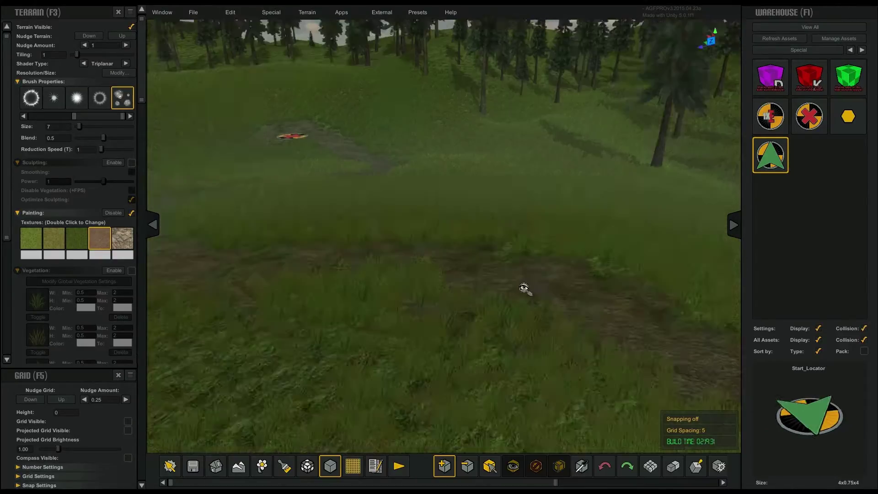
{"action": "mouse_move", "coordinate": [526, 288]}
{"action": "right_mouse_down"}
{"action": "mouse_move", "coordinate": [476, 294]}
{"action": "mouse_move", "coordinate": [490, 257]}
{"action": "mouse_move", "coordinate": [465, 276]}
{"action": "mouse_move", "coordinate": [517, 319]}
{"action": "mouse_move", "coordinate": [613, 306]}
{"action": "right_mouse_up"}
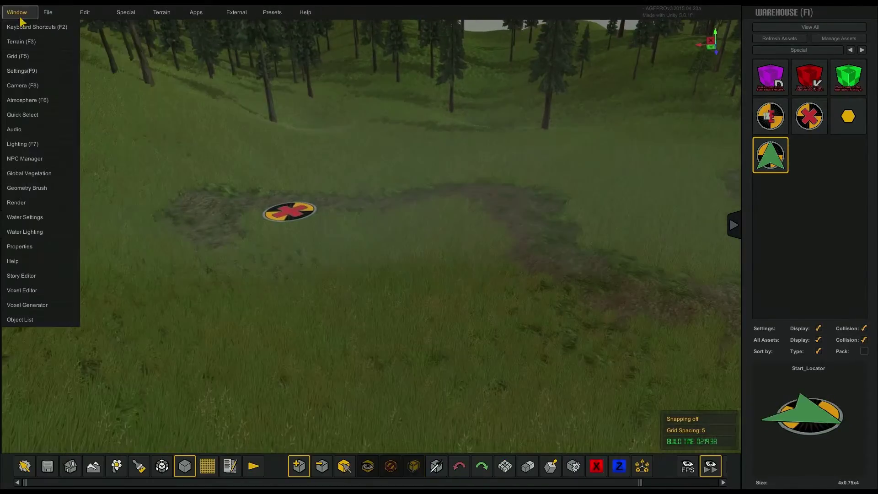
Open the Story Editor and replace the whole start scene text with "Start of the game...".
{"action": "left_click", "coordinate": [21, 275]}
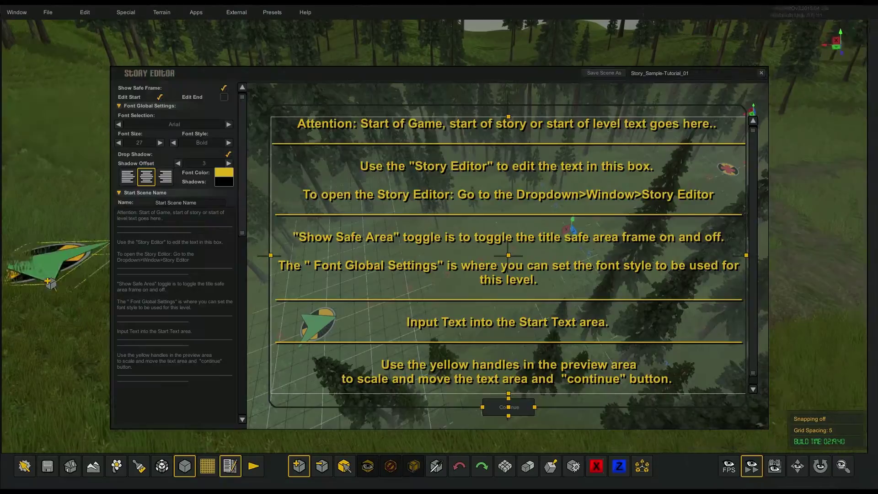
{"action": "left_click", "coordinate": [138, 216]}
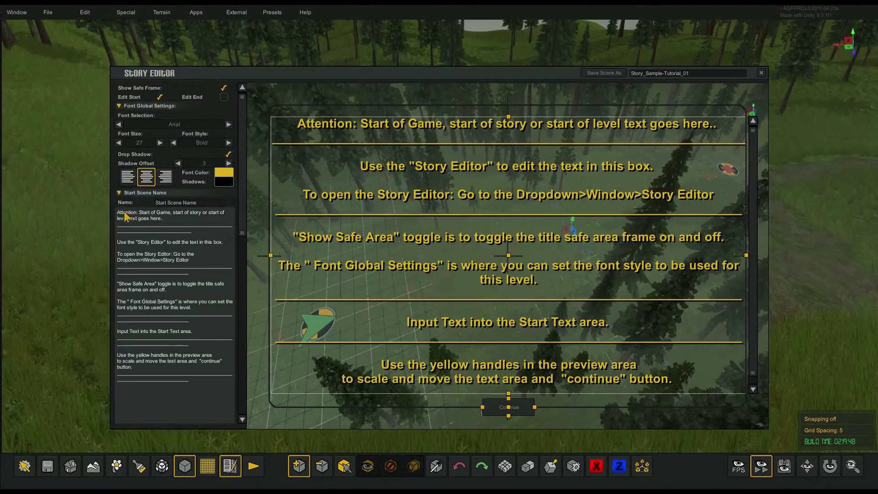
{"action": "left_click_drag", "start_coordinate": [120, 212], "coordinate": [213, 219]}
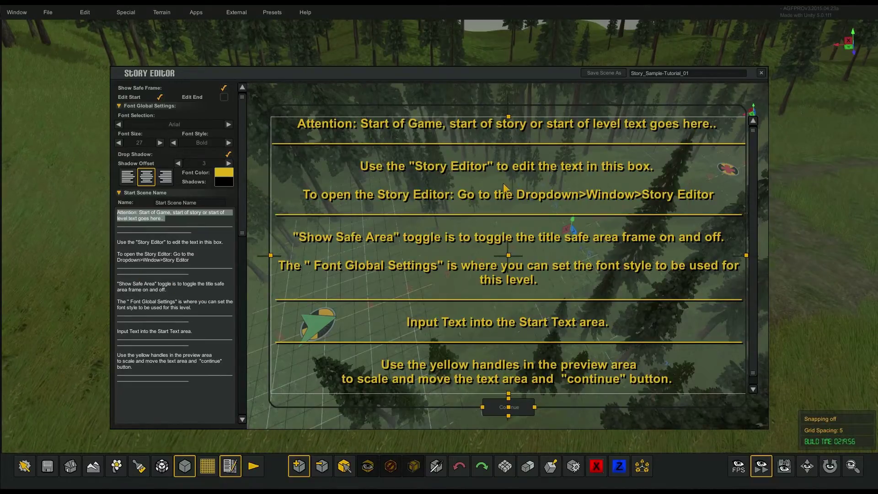
{"action": "left_click_drag", "start_coordinate": [197, 381], "coordinate": [114, 209]}
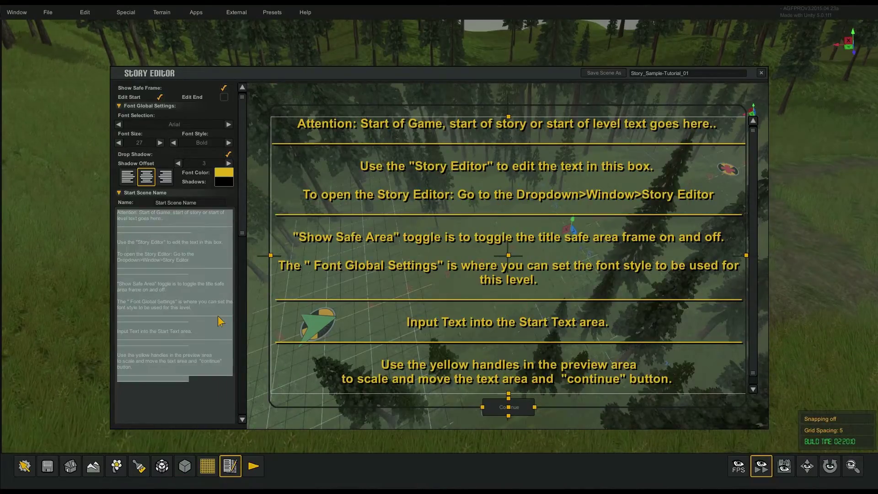
{"action": "key", "text": "BackSpace"}
{"action": "type", "text": "Start of the game..."}
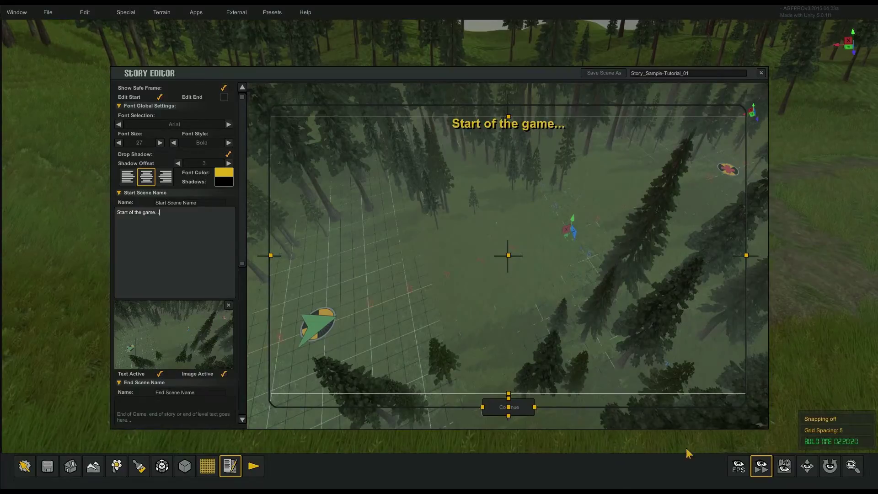
Shrink the start text area to a narrow strip at the preview's centre and place the Continue button directly below the text.
{"action": "left_click_drag", "start_coordinate": [508, 397], "coordinate": [507, 264]}
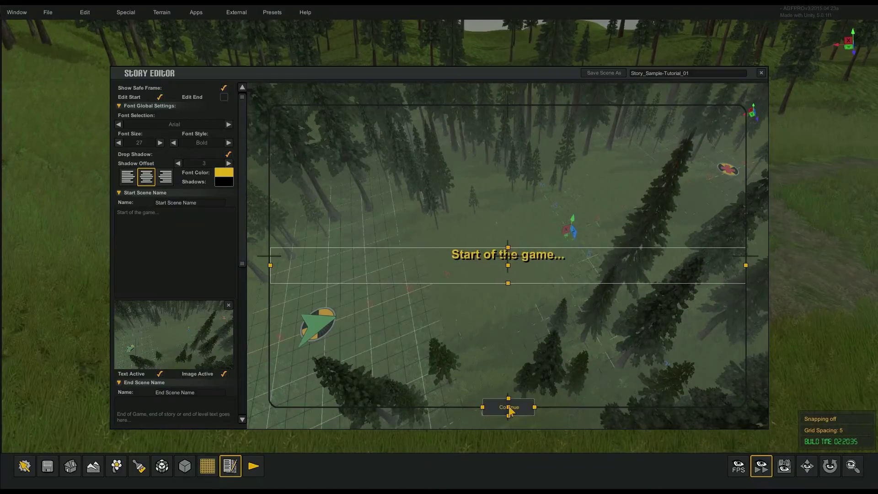
{"action": "left_click_drag", "start_coordinate": [511, 411], "coordinate": [510, 278]}
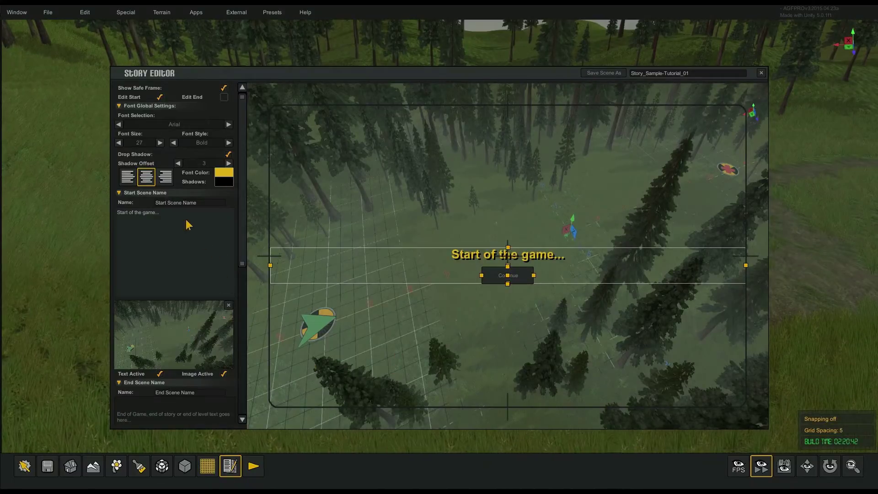
{"action": "left_click_drag", "start_coordinate": [243, 246], "coordinate": [255, 282]}
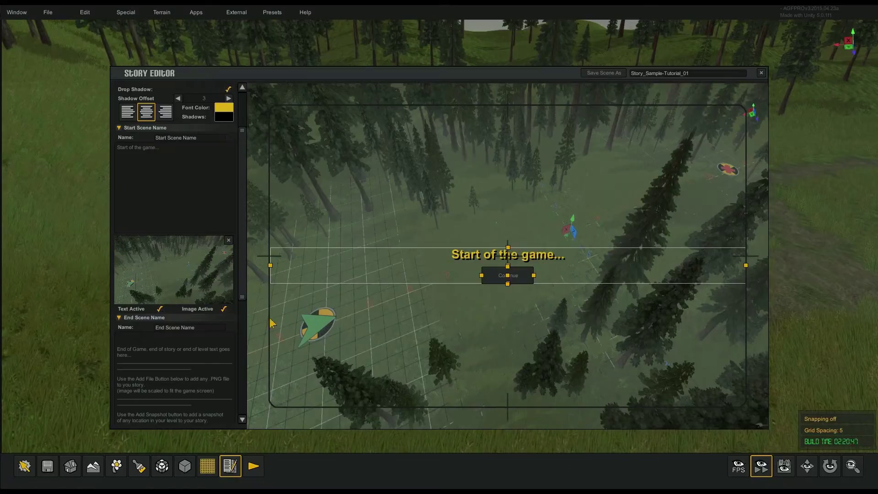
Replace the start scene image with a new low-angle snapshot of the dirt path and the tree-lined hills.
{"action": "left_click", "coordinate": [228, 241]}
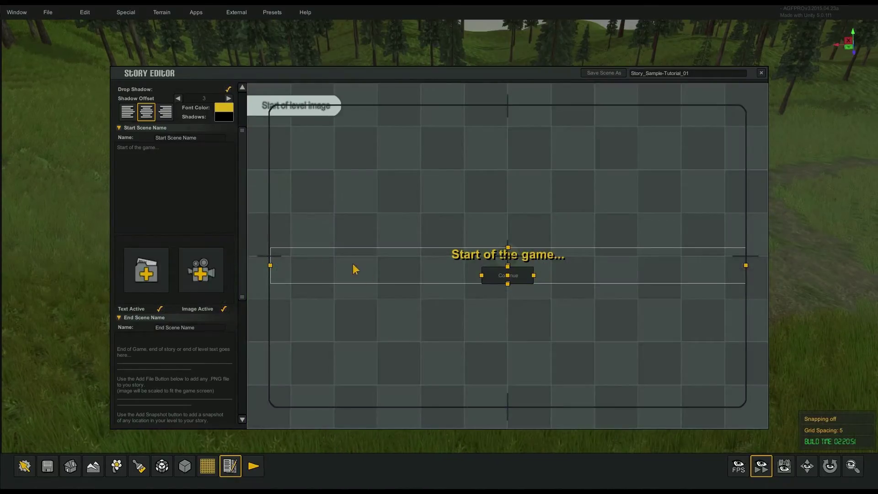
{"action": "left_click", "coordinate": [198, 286]}
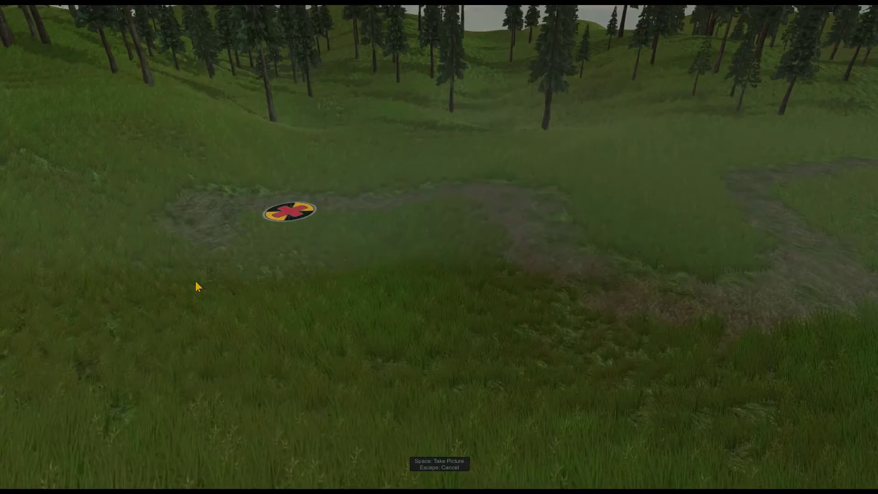
{"action": "scroll", "coordinate": [664, 320], "scroll_direction": "down", "scroll_amount": 3}
{"action": "right_click_drag", "start_coordinate": [553, 314], "coordinate": [659, 324]}
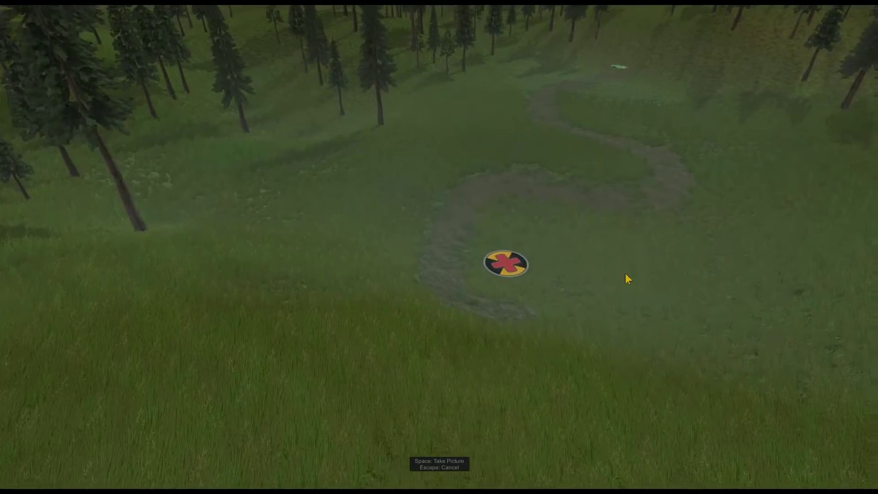
{"action": "middle_click_drag", "start_coordinate": [624, 275], "coordinate": [530, 328]}
{"action": "mouse_move", "coordinate": [530, 327]}
{"action": "right_mouse_down"}
{"action": "mouse_move", "coordinate": [734, 349]}
{"action": "mouse_move", "coordinate": [572, 324]}
{"action": "mouse_move", "coordinate": [685, 370]}
{"action": "mouse_move", "coordinate": [677, 343]}
{"action": "mouse_move", "coordinate": [643, 315]}
{"action": "mouse_move", "coordinate": [781, 341]}
{"action": "mouse_move", "coordinate": [736, 341]}
{"action": "mouse_move", "coordinate": [743, 367]}
{"action": "mouse_move", "coordinate": [642, 327]}
{"action": "right_mouse_up"}
{"action": "key", "text": "space"}
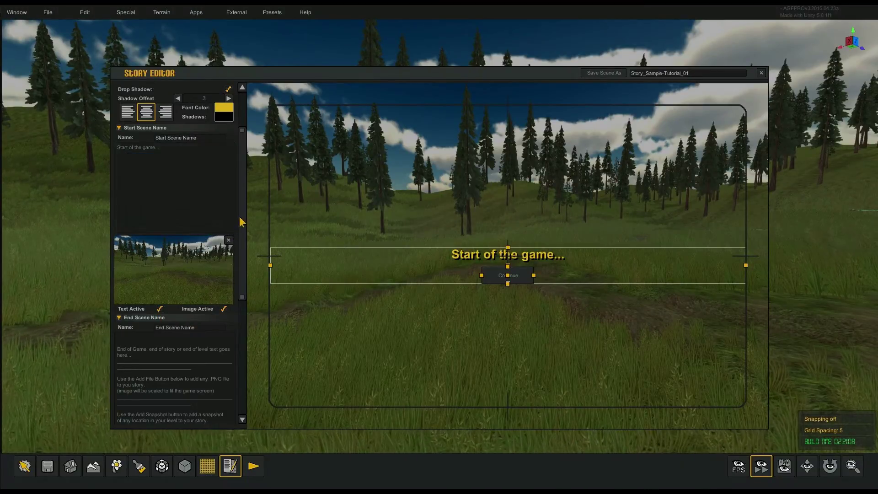
Switch the Story Editor to end scene editing and replace the whole end scene text with "End of Level One".
{"action": "left_click_drag", "start_coordinate": [244, 224], "coordinate": [245, 272]}
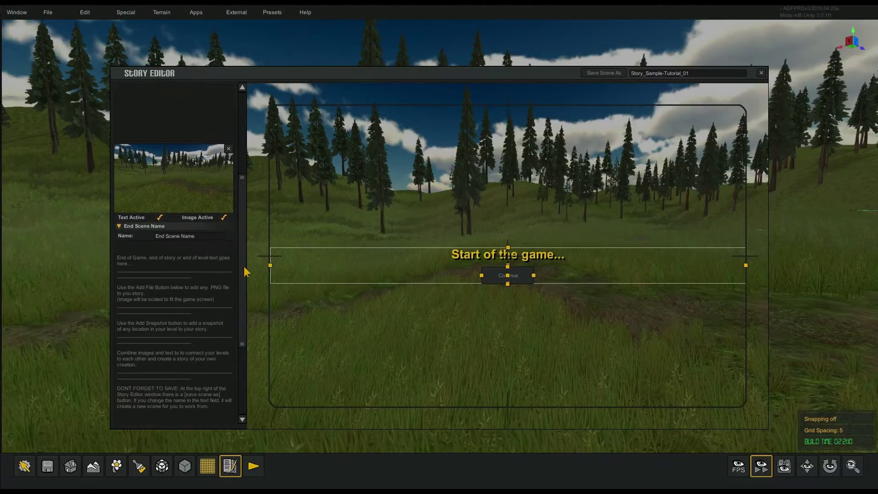
{"action": "left_click_drag", "start_coordinate": [240, 201], "coordinate": [238, 118]}
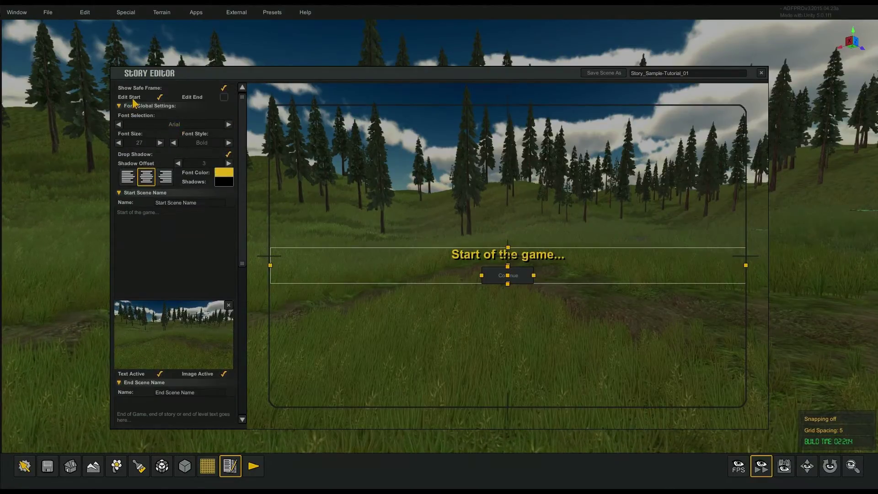
{"action": "left_click", "coordinate": [224, 97]}
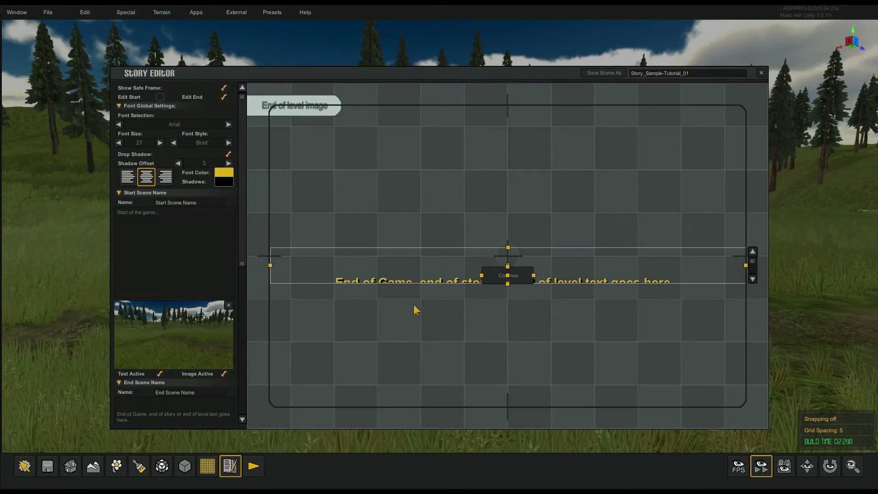
{"action": "left_click_drag", "start_coordinate": [242, 264], "coordinate": [243, 349]}
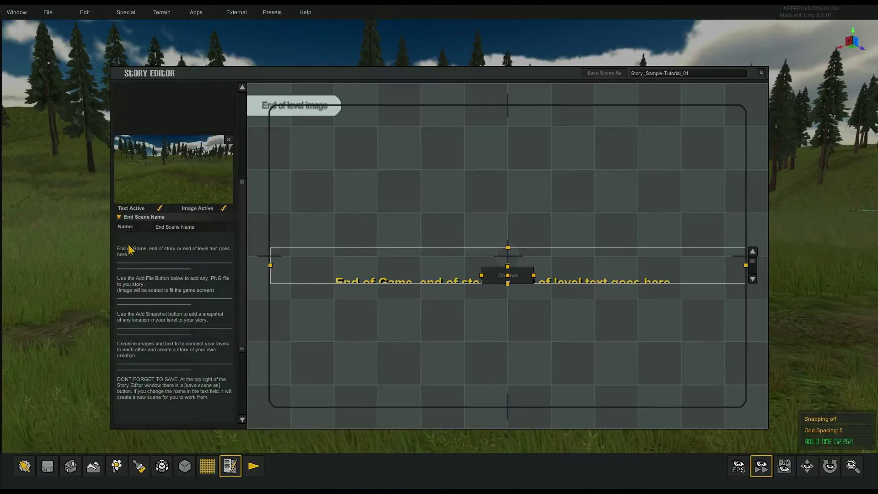
{"action": "key", "text": "BackSpace"}
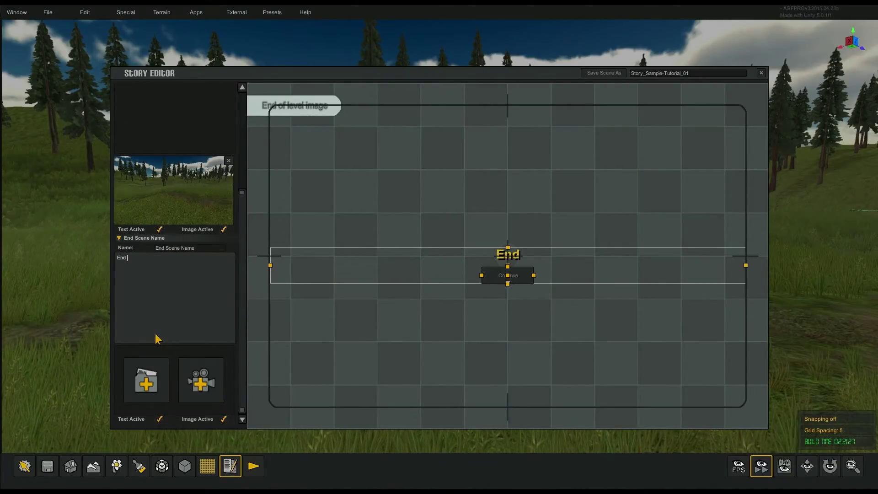
{"action": "type", "text": "End of LEvel"}
{"action": "key", "text": "BackSpace"}
{"action": "key", "text": "BackSpace"}
{"action": "key", "text": "BackSpace"}
{"action": "key", "text": "BackSpace"}
{"action": "type", "text": "eve"}
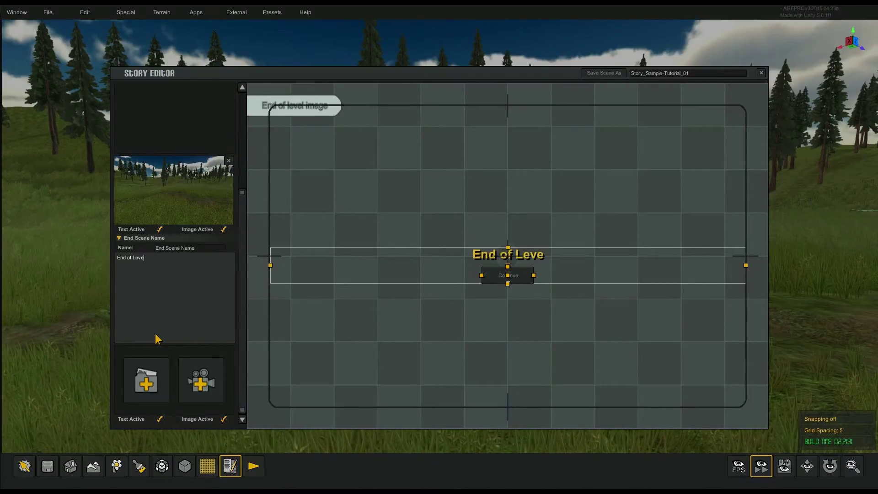
{"action": "type", "text": "l"}
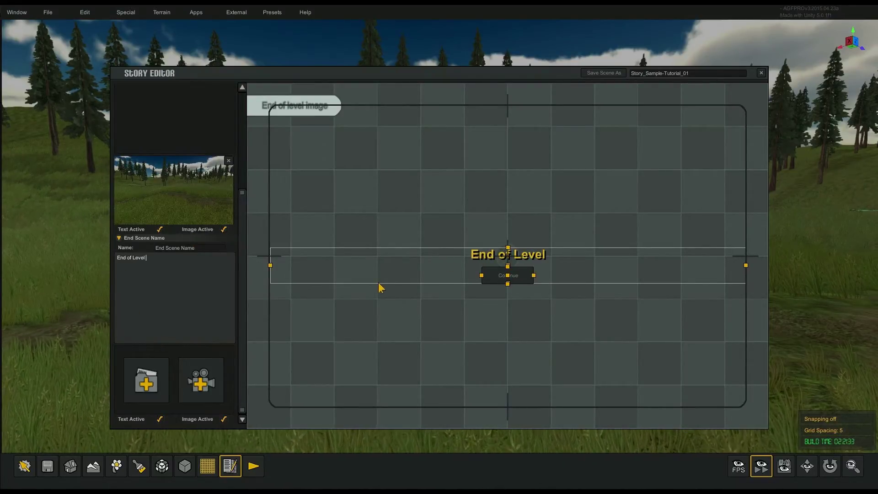
{"action": "type", "text": " One"}
Add a snapshot of the exit locator beside the path as the end scene image and close the Story Editor.
{"action": "left_click", "coordinate": [202, 386]}
{"action": "key", "text": "space"}
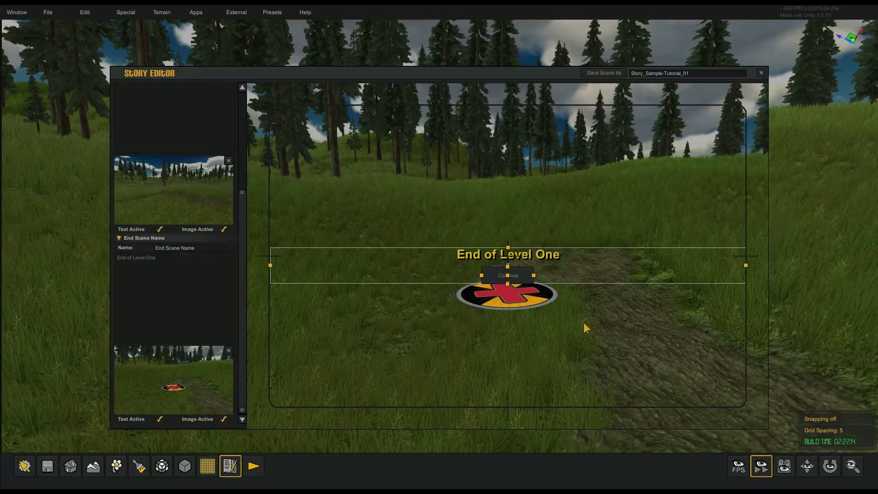
{"action": "left_click", "coordinate": [761, 74]}
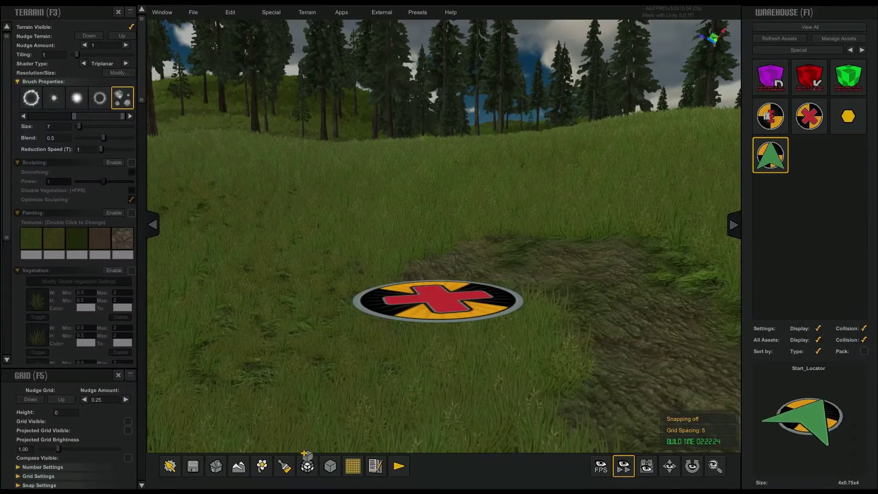
Start the built-in ARPG play mode and continue past the start story screen.
{"action": "left_click", "coordinate": [397, 464]}
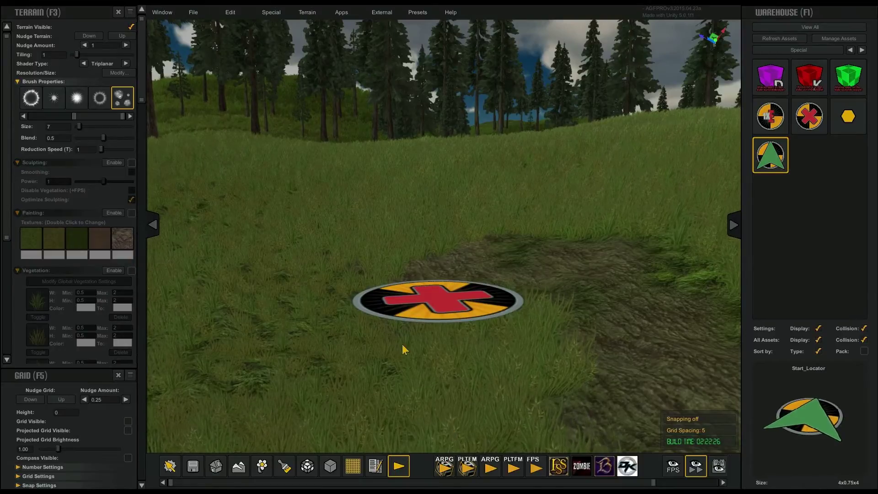
{"action": "left_click", "coordinate": [450, 470]}
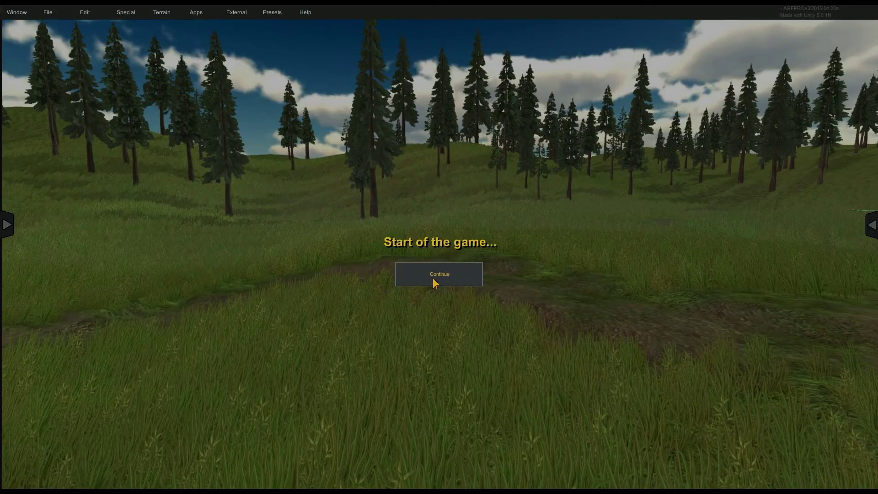
{"action": "left_click", "coordinate": [433, 279]}
{"action": "middle_click_drag", "start_coordinate": [456, 277], "coordinate": [537, 212]}
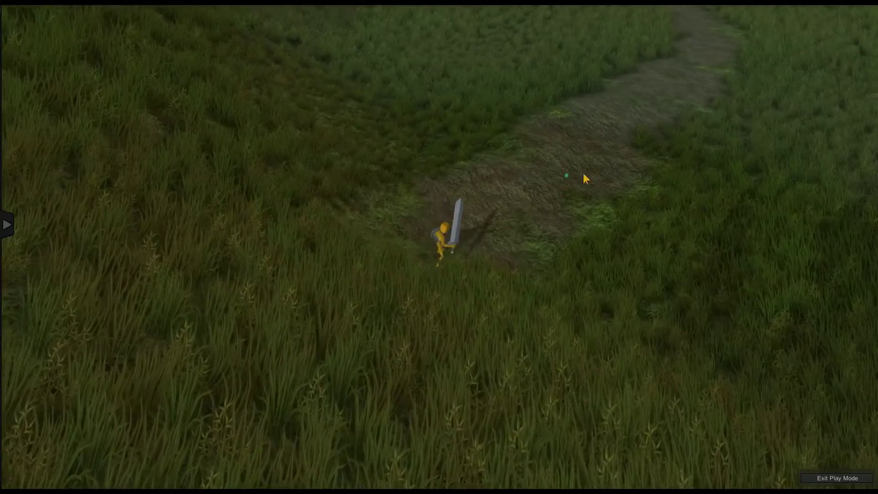
Walk the character along the dirt path onto the exit locator and proceed past the end-of-level screen.
{"action": "left_click", "coordinate": [569, 184]}
{"action": "left_click", "coordinate": [567, 122]}
{"action": "left_click", "coordinate": [350, 136]}
{"action": "left_click", "coordinate": [466, 140]}
{"action": "left_click", "coordinate": [608, 231]}
{"action": "left_click", "coordinate": [665, 263]}
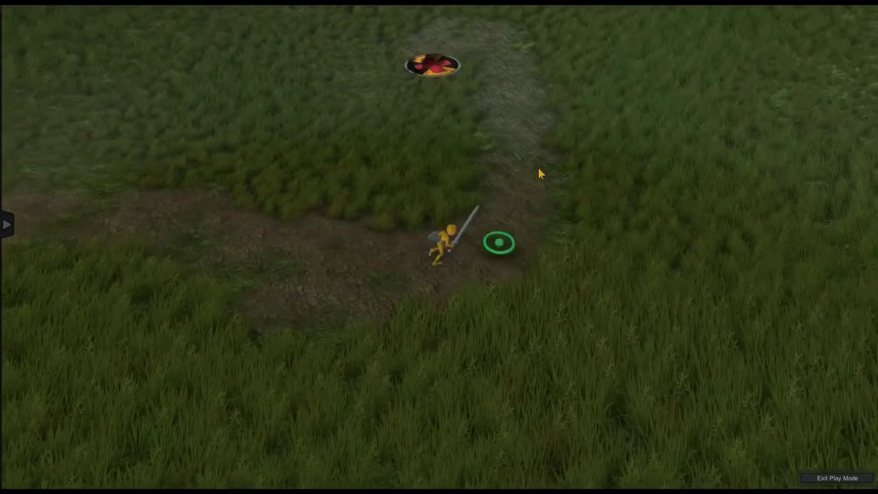
{"action": "left_click", "coordinate": [480, 130]}
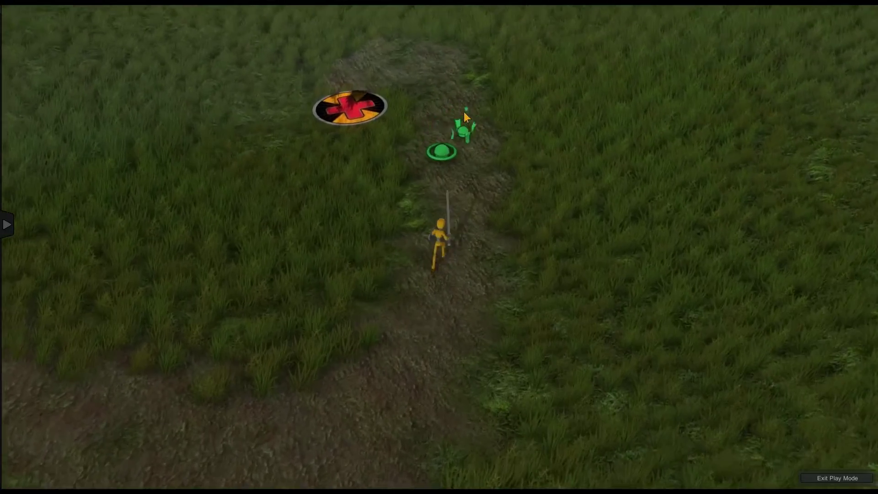
{"action": "left_click", "coordinate": [412, 116]}
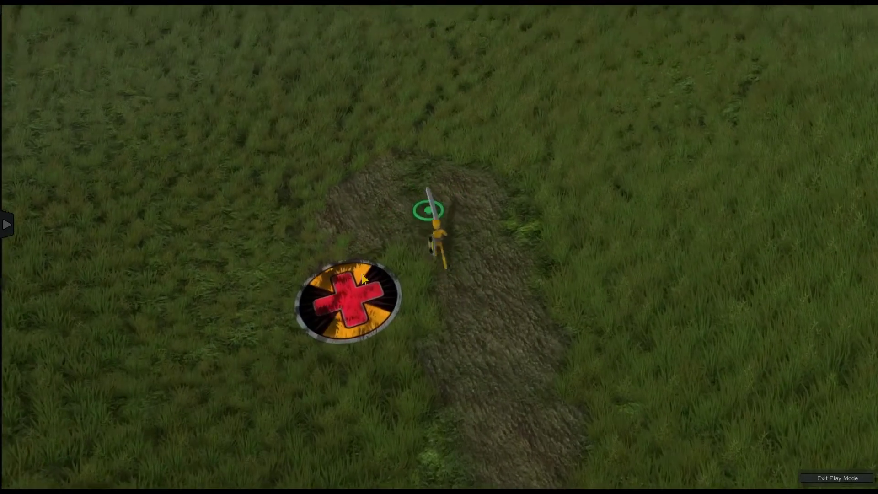
{"action": "left_click", "coordinate": [364, 281]}
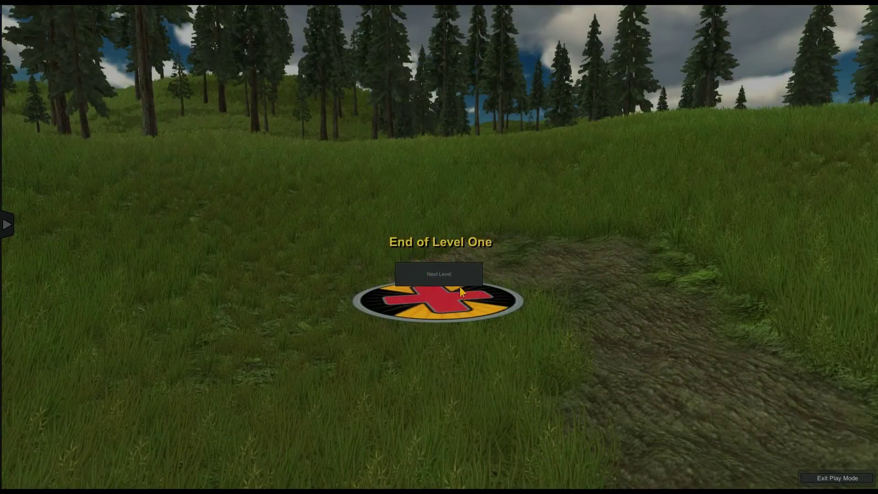
{"action": "left_click", "coordinate": [450, 279]}
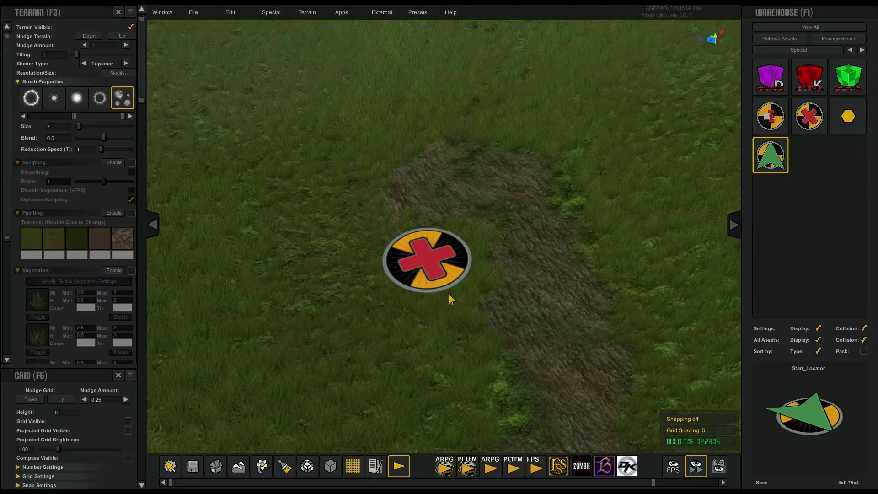
{"action": "right_click_drag", "start_coordinate": [493, 327], "coordinate": [595, 342]}
{"action": "middle_click_drag", "start_coordinate": [591, 257], "coordinate": [457, 247]}
{"action": "scroll", "coordinate": [475, 274], "scroll_direction": "up", "scroll_amount": 2}
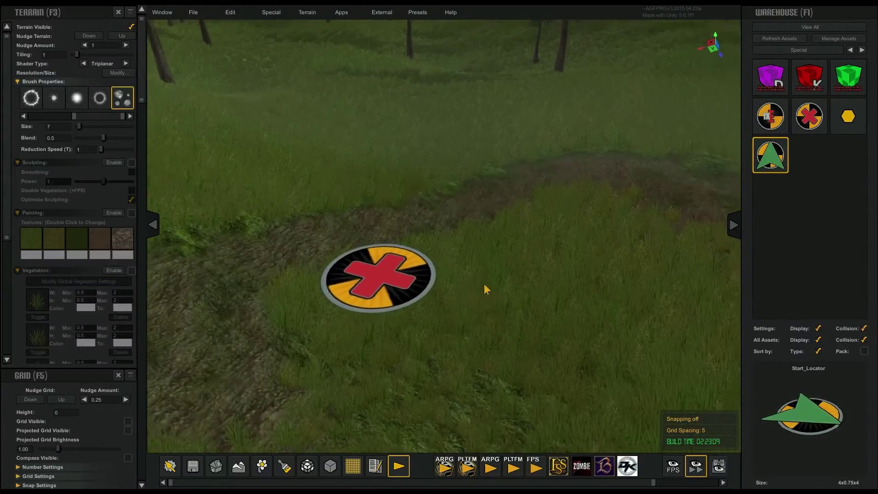
{"action": "right_click_drag", "start_coordinate": [484, 284], "coordinate": [545, 279]}
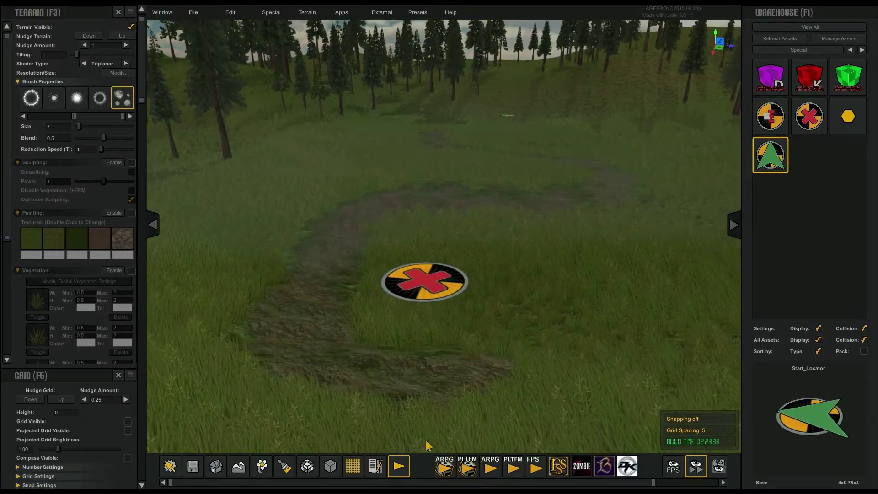
{"action": "scroll", "coordinate": [447, 298], "scroll_direction": "up", "scroll_amount": 1}
{"action": "right_click_drag", "start_coordinate": [474, 309], "coordinate": [468, 333]}
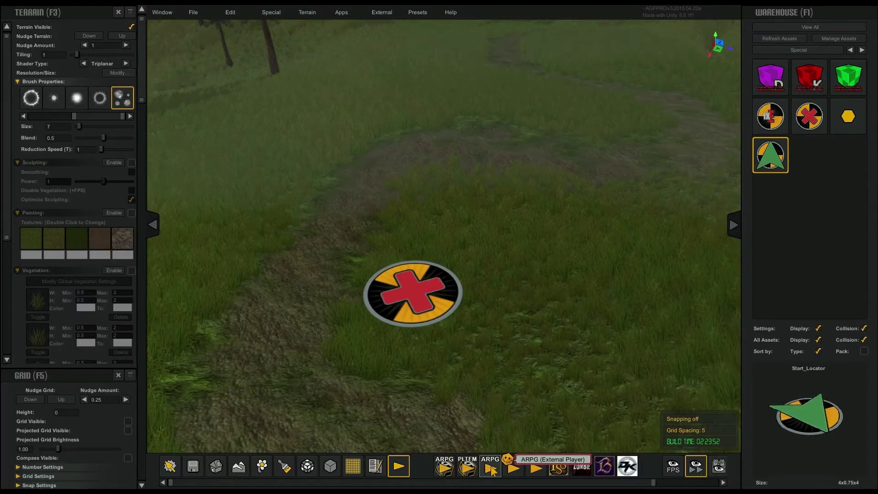
Test the level in the external ARPG player by running and rolling the character along the dirt path, and exit to the editor.
{"action": "left_click", "coordinate": [491, 467]}
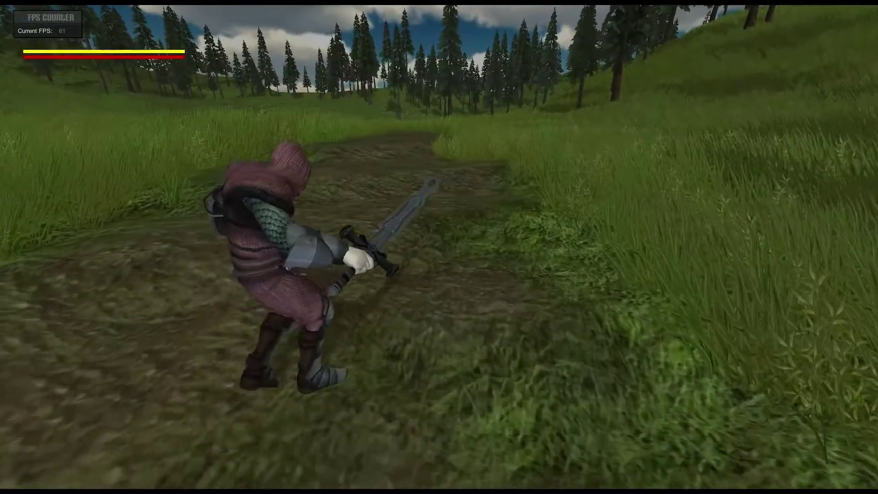
{"action": "key", "text": "w"}
{"action": "key", "text": "space"}
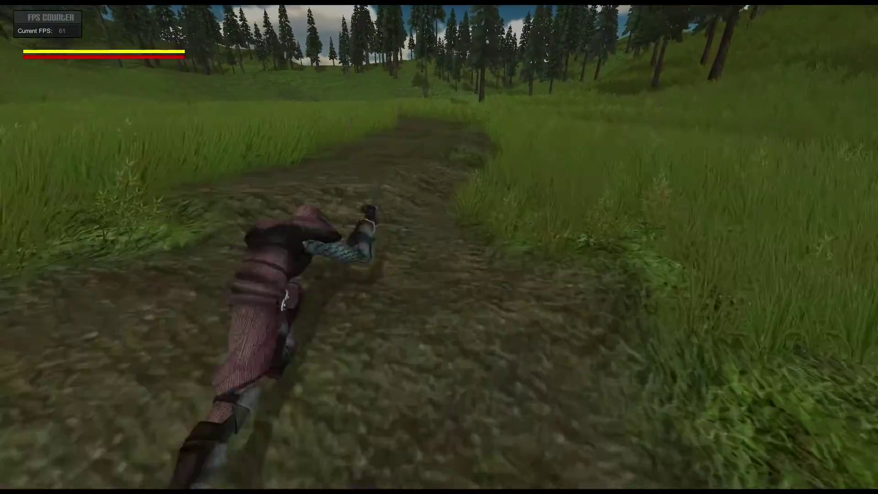
{"action": "key", "text": "w"}
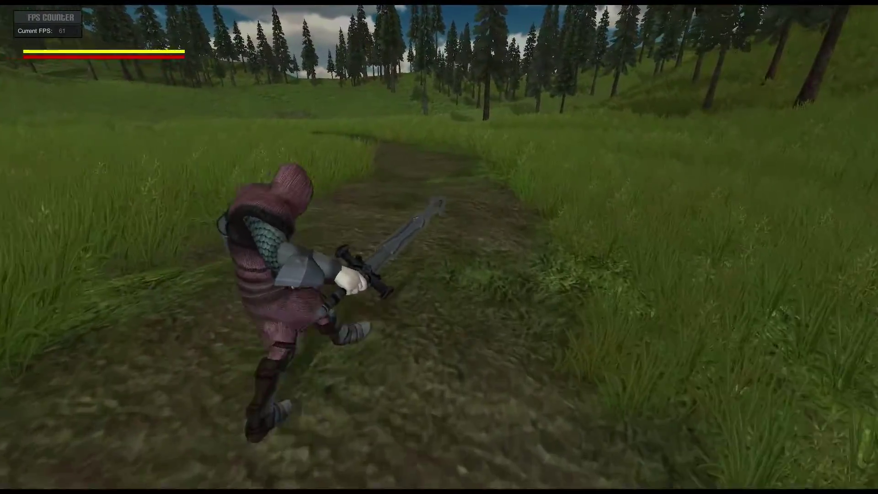
{"action": "key", "text": "w"}
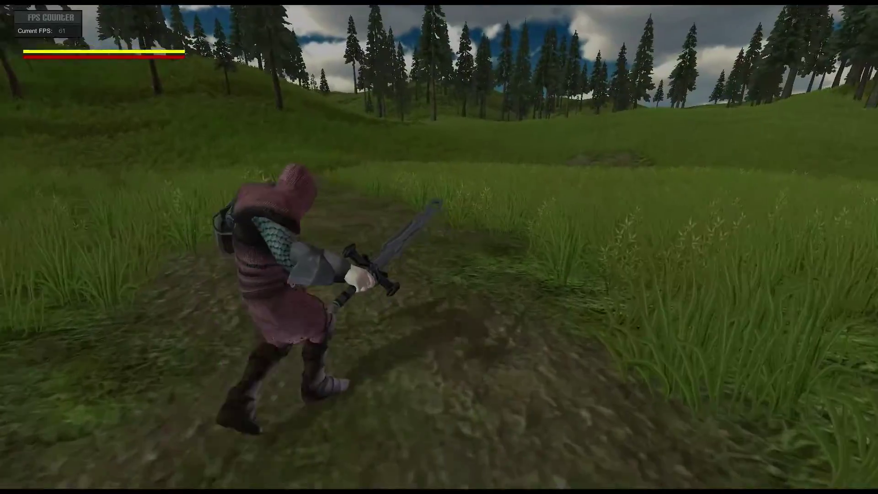
{"action": "key", "text": "w"}
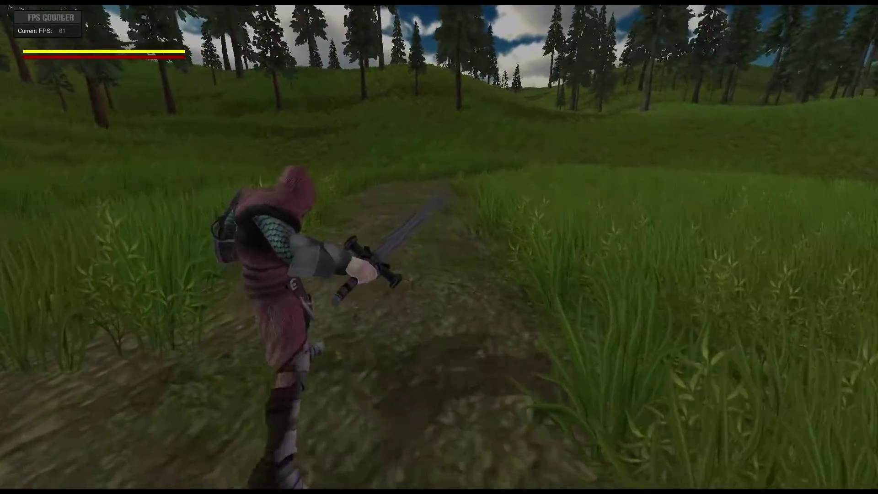
{"action": "key", "text": "w"}
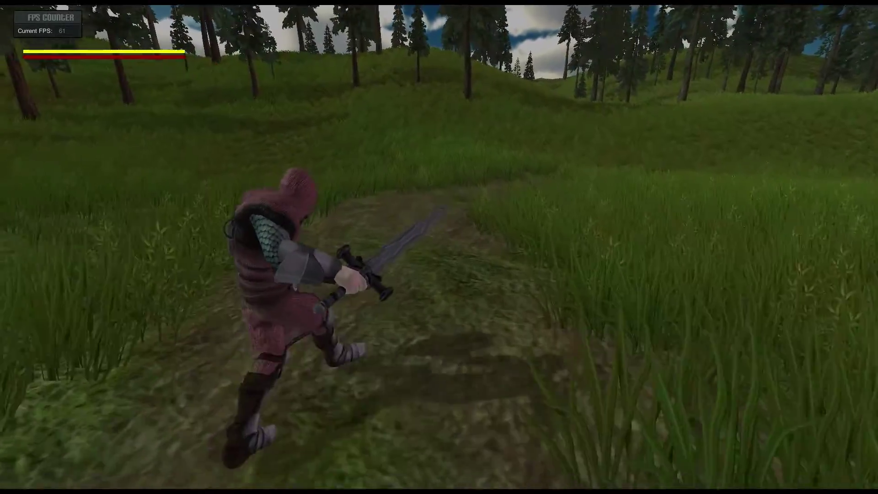
{"action": "key", "text": "w"}
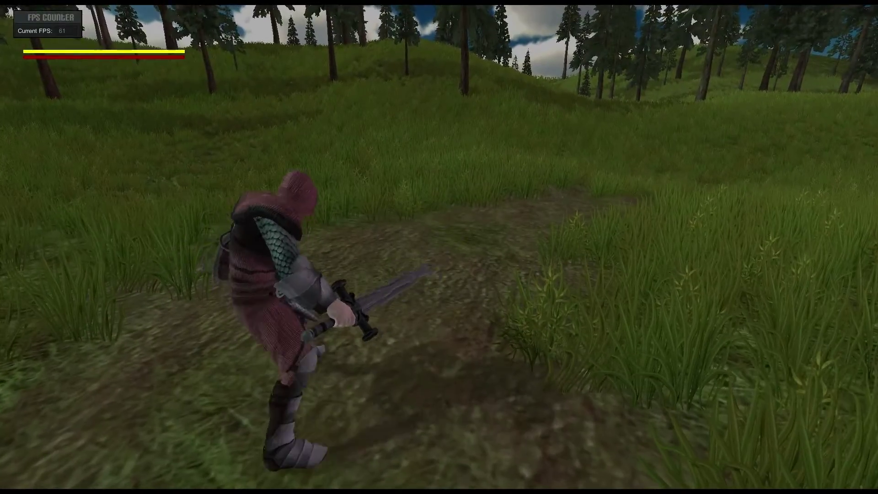
{"action": "key", "text": "Escape"}
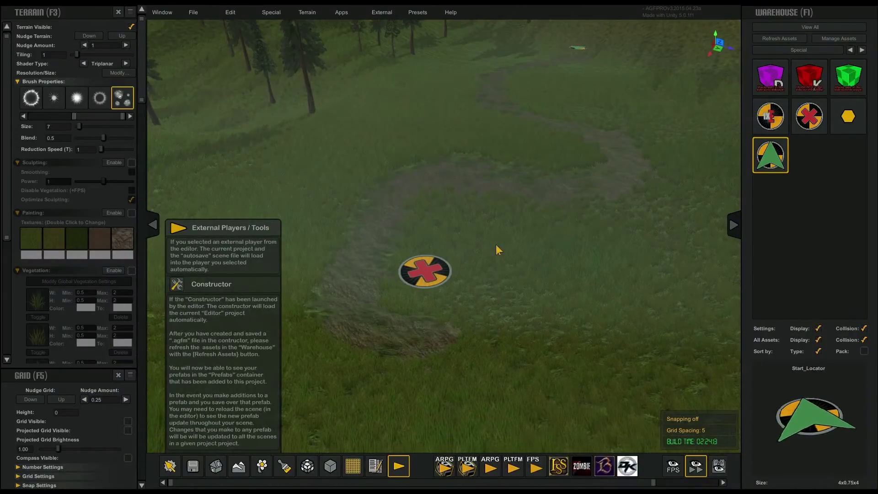
Place two Enemy Locators along the dirt path, one near the start and one by the middle bend.
{"action": "left_click", "coordinate": [271, 12]}
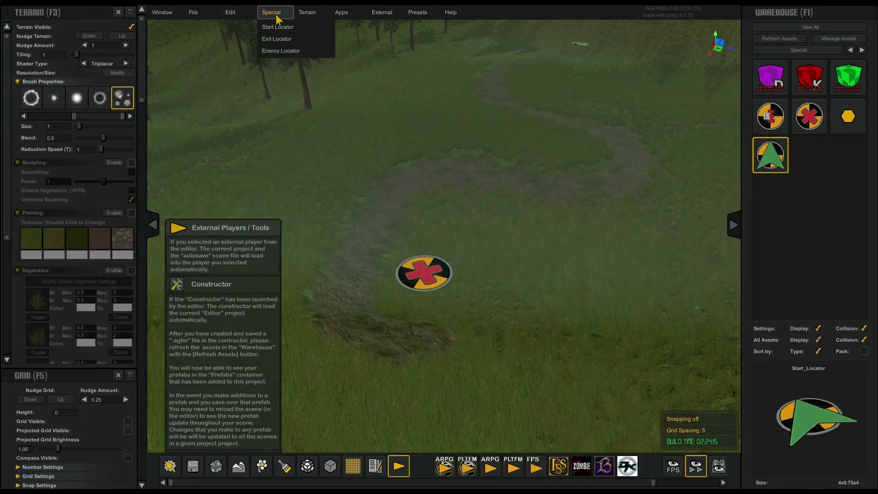
{"action": "left_click", "coordinate": [291, 56]}
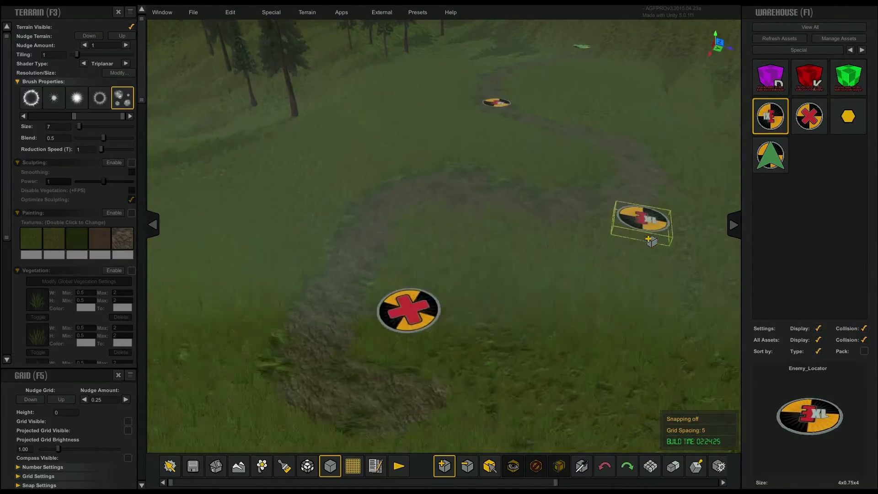
Save the scene with a new preview picture of the dirt path.
{"action": "left_click", "coordinate": [193, 12]}
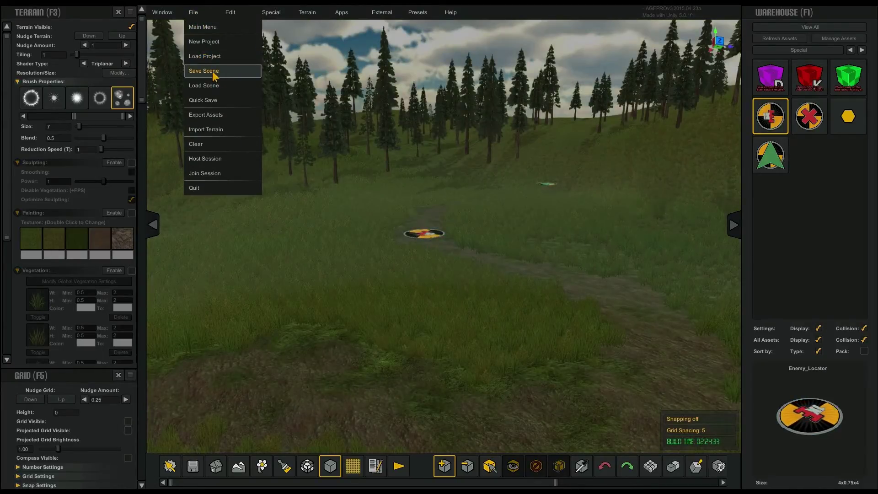
{"action": "left_click", "coordinate": [204, 71]}
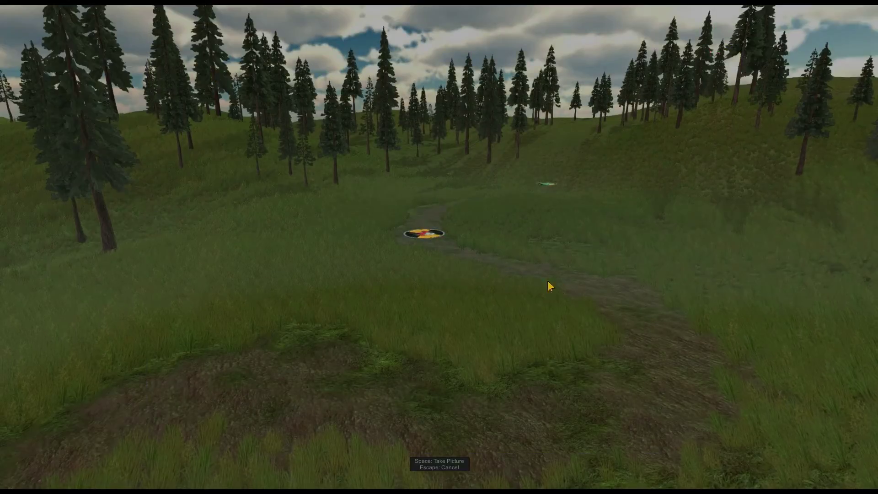
{"action": "key", "text": "space"}
{"action": "left_click", "coordinate": [480, 235]}
{"action": "left_click", "coordinate": [518, 337]}
{"action": "left_click", "coordinate": [459, 265]}
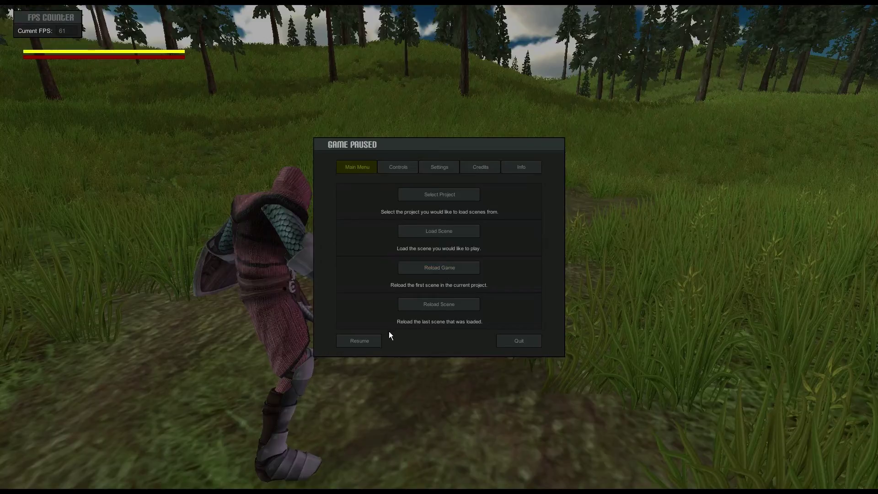
Reload the last scene in the external ARPG player and, past the start story screen, walk the character along the dirt path toward the first enemy.
{"action": "left_click", "coordinate": [444, 305]}
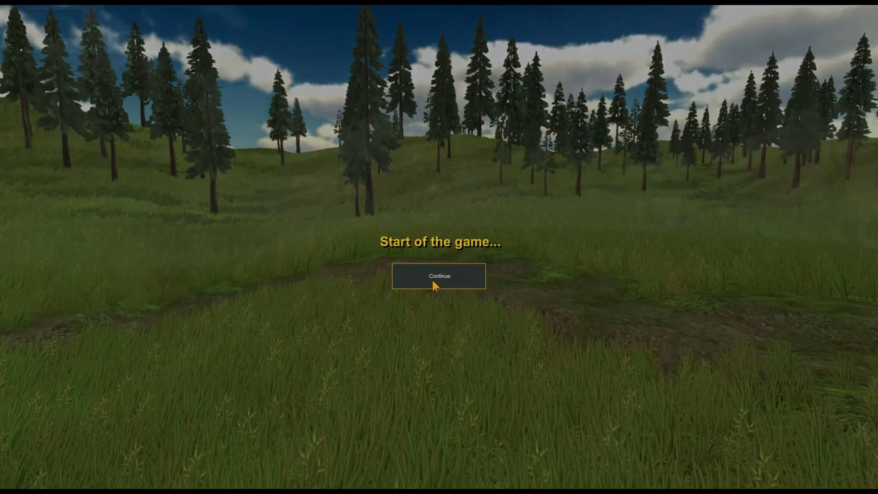
{"action": "left_click", "coordinate": [432, 280]}
{"action": "key", "text": "w"}
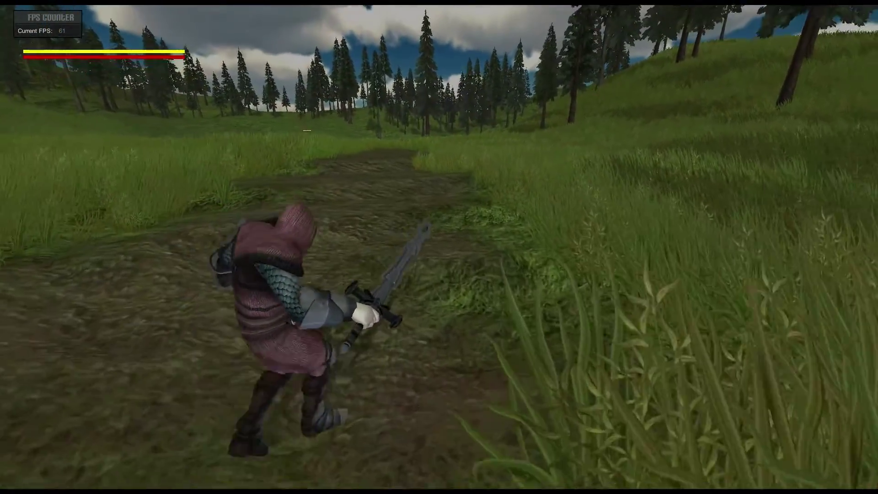
{"action": "key", "text": "w"}
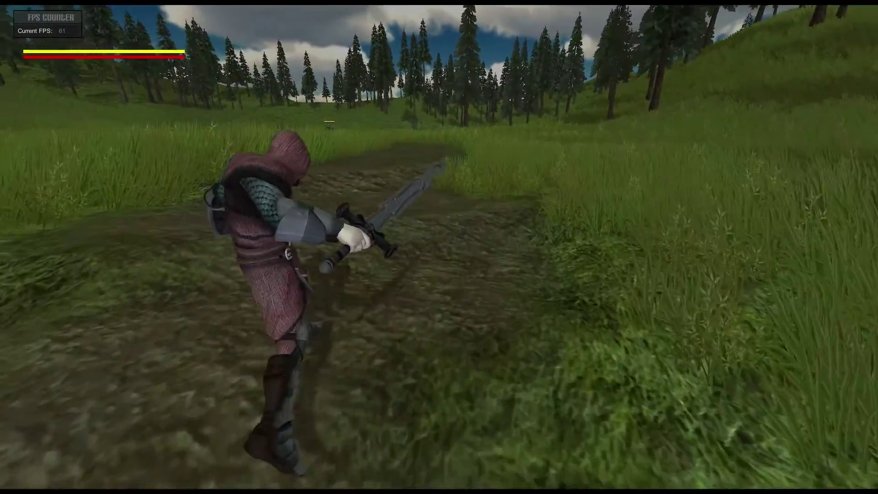
{"action": "key", "text": "w"}
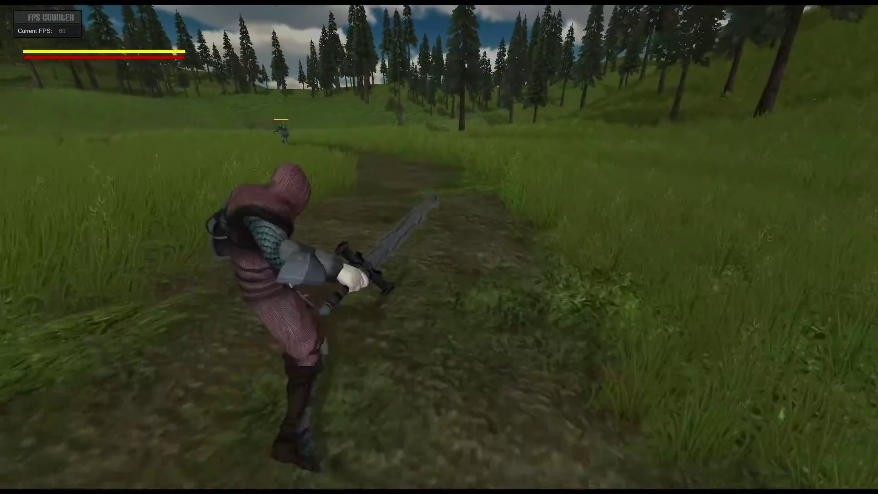
{"action": "key", "text": "w"}
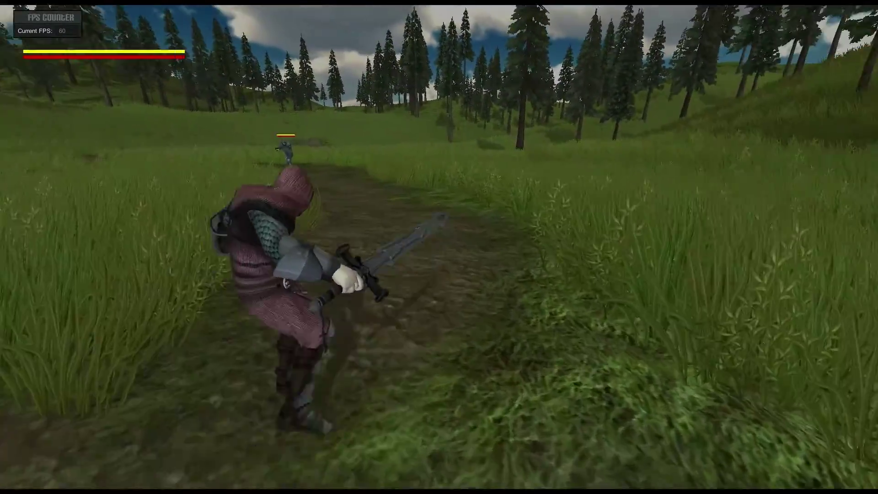
Fight and defeat the first enemy on the dirt path with the sword.
{"action": "key", "text": "w"}
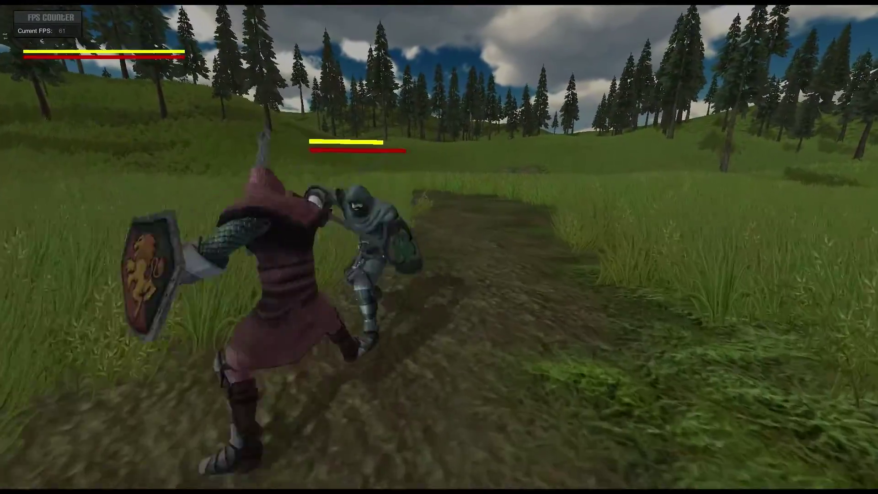
{"action": "key", "text": "w"}
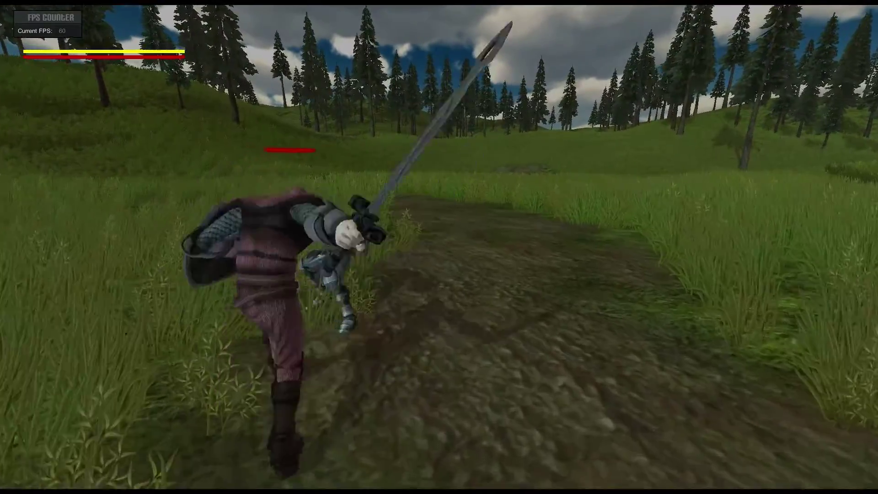
{"action": "key", "text": "w"}
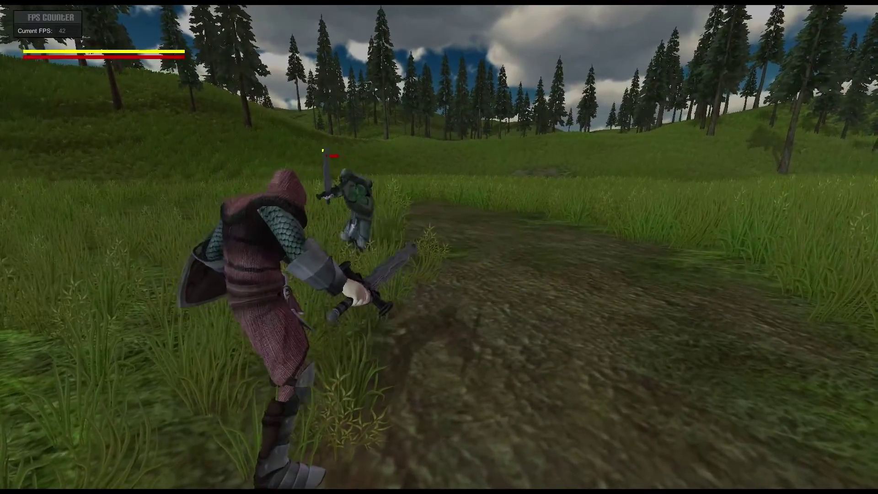
{"action": "key", "text": "w"}
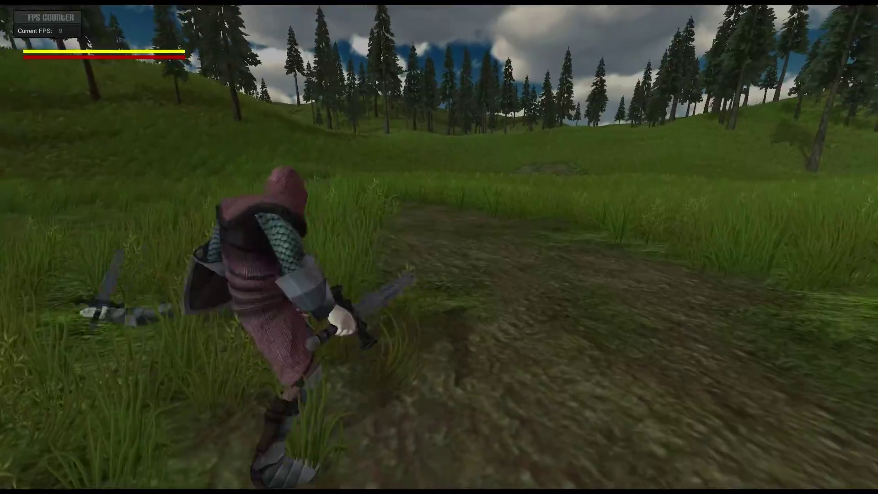